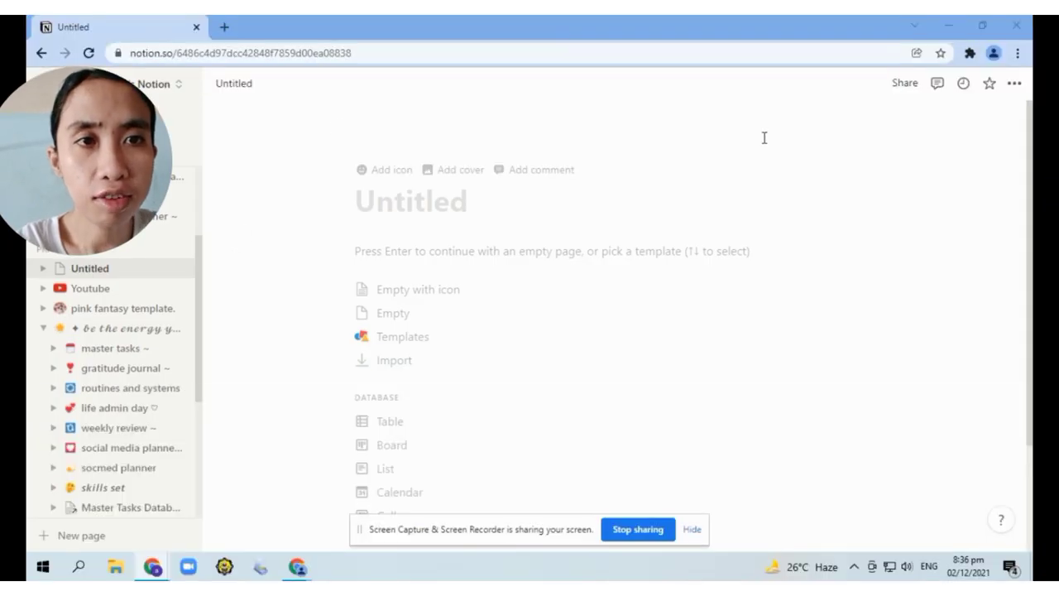
Step: Set the page to Serif font with Small text and Full width turned on
click(1015, 84)
click(932, 145)
click(994, 192)
click(997, 210)
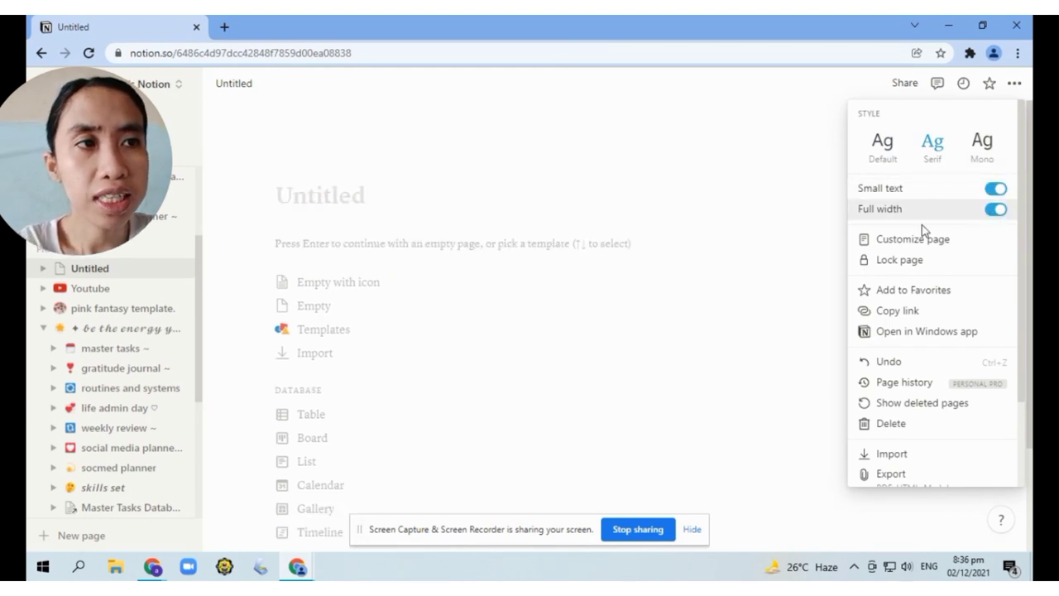
click(321, 190)
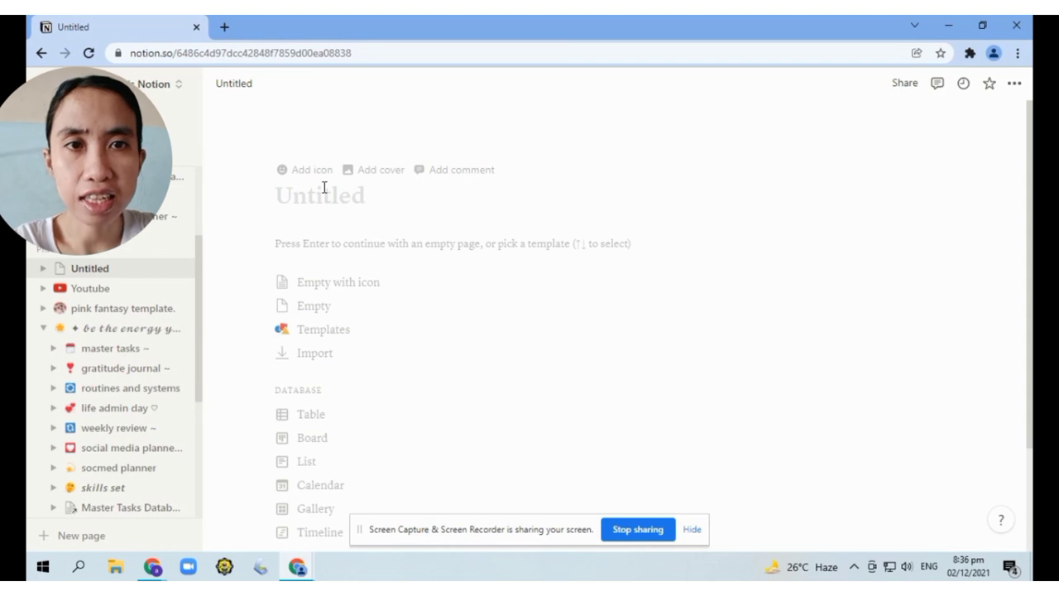
Step: Title the page 'Tasks Masterlist'
text(T)
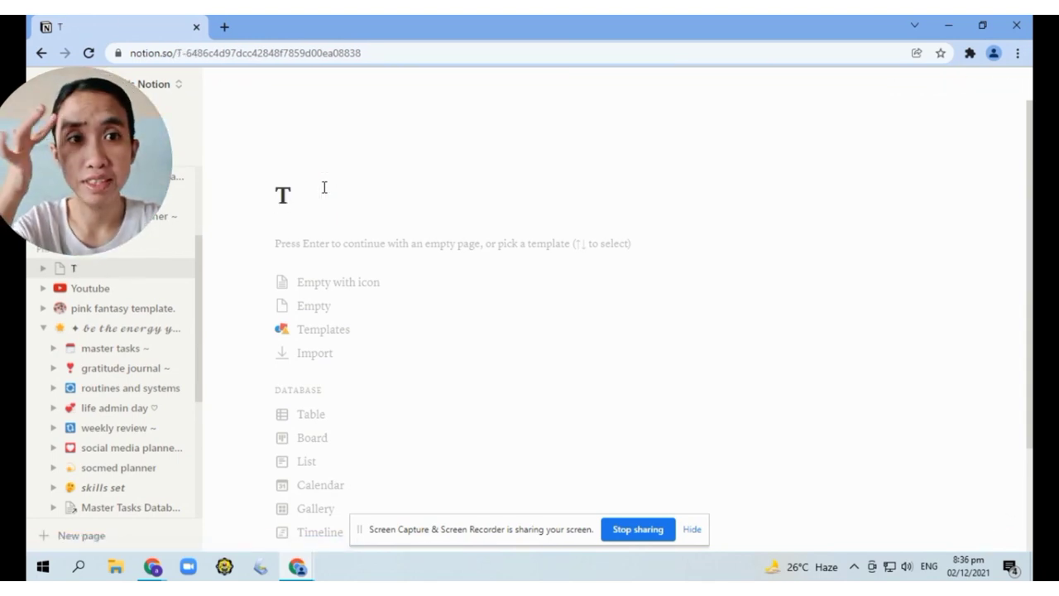
key(BackSpace)
text(Tasks)
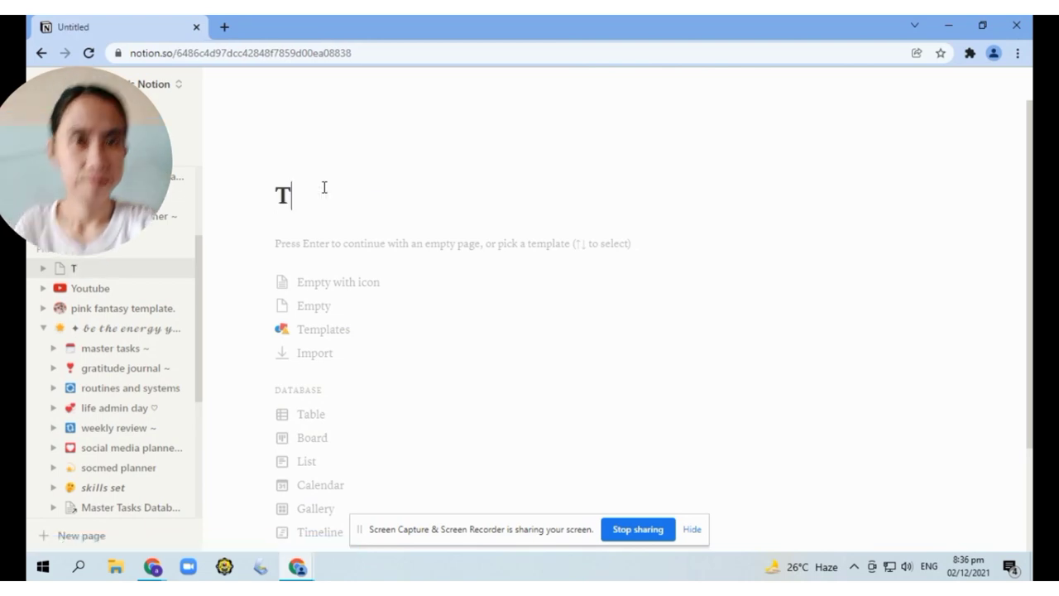
text( Masterlist)
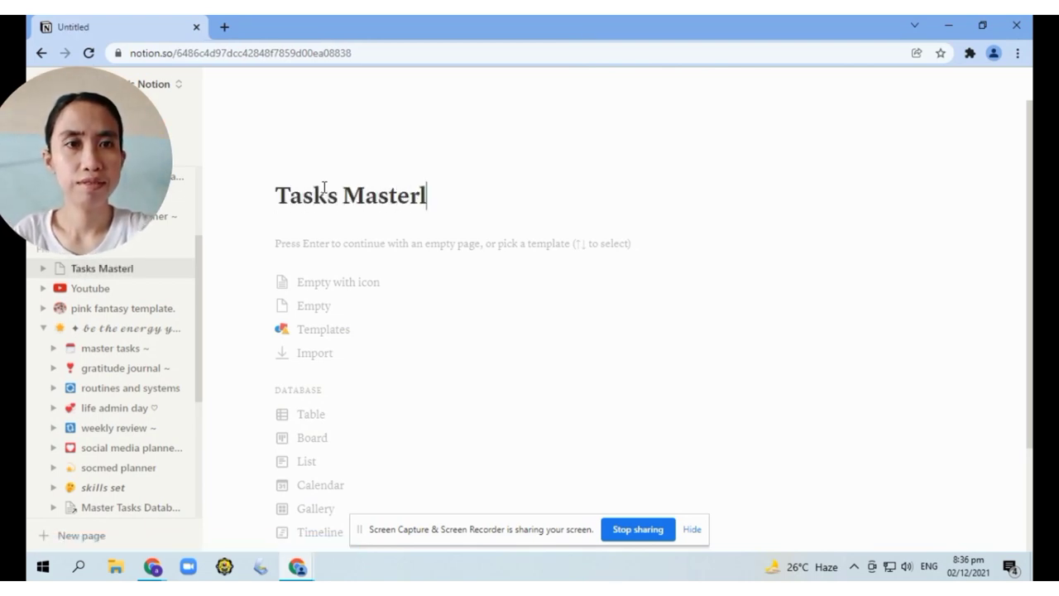
Step: Add a calendar emoji as the page icon and start from a blank page, not a template
mouse_move(286, 178)
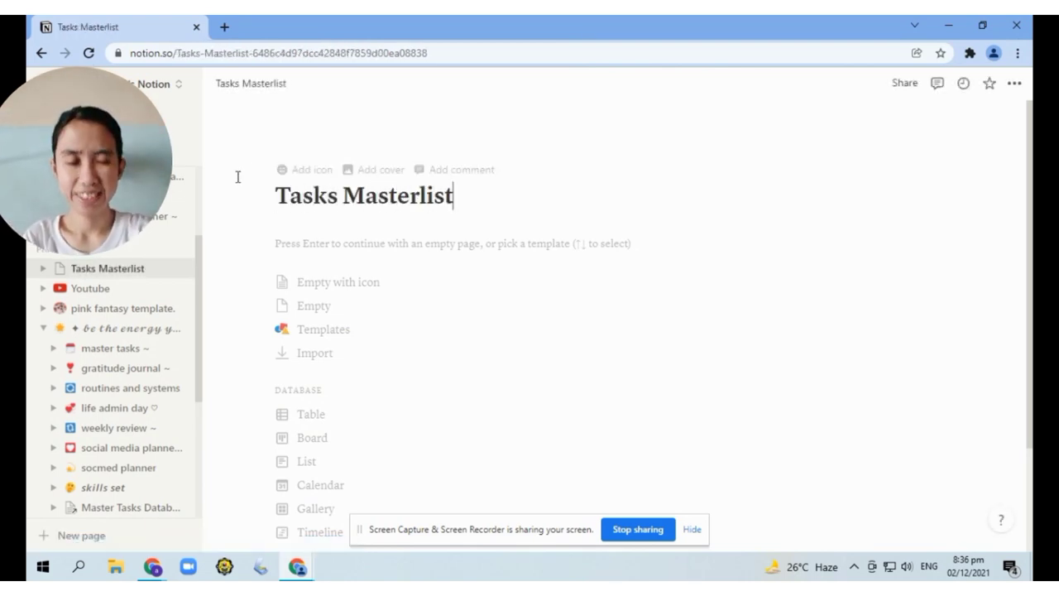
click(282, 171)
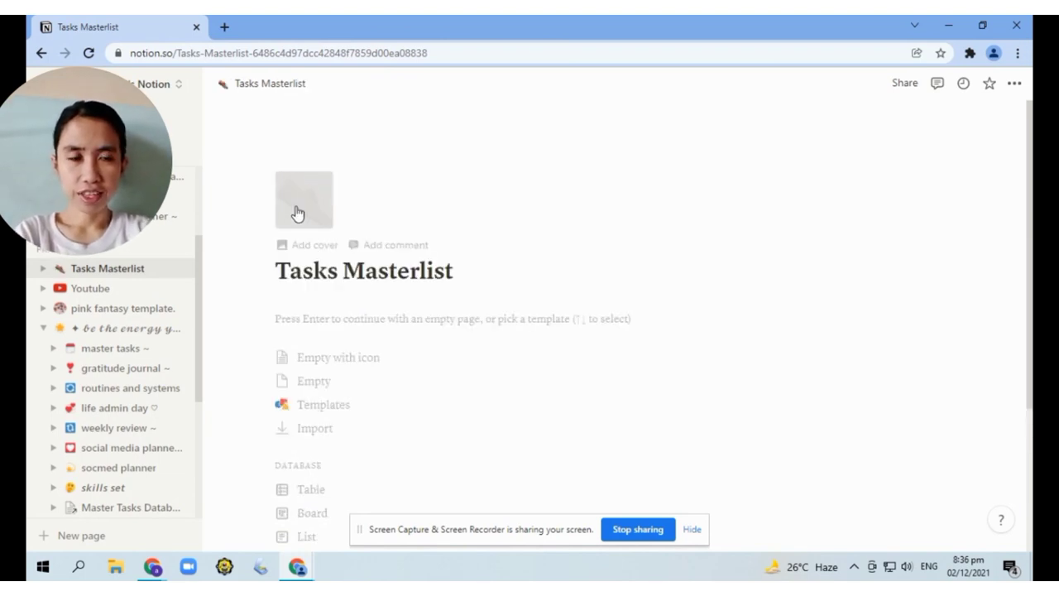
click(293, 220)
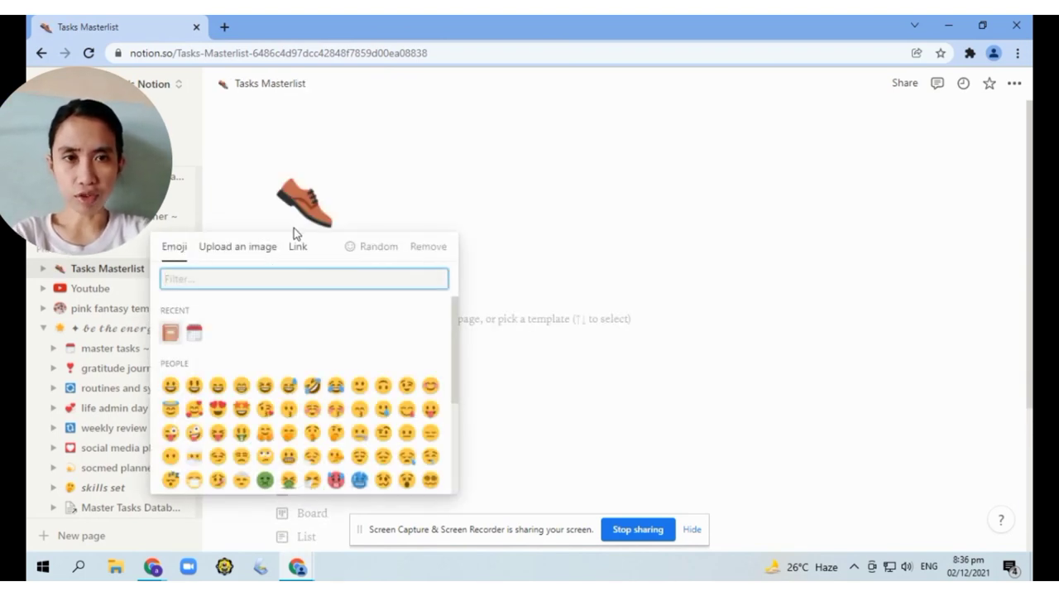
click(195, 333)
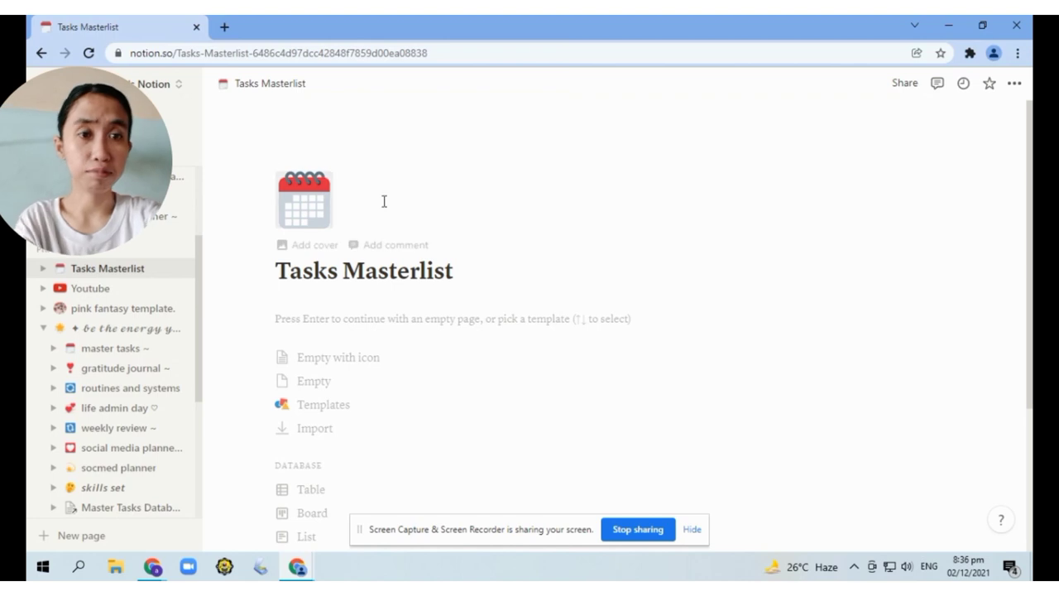
click(302, 319)
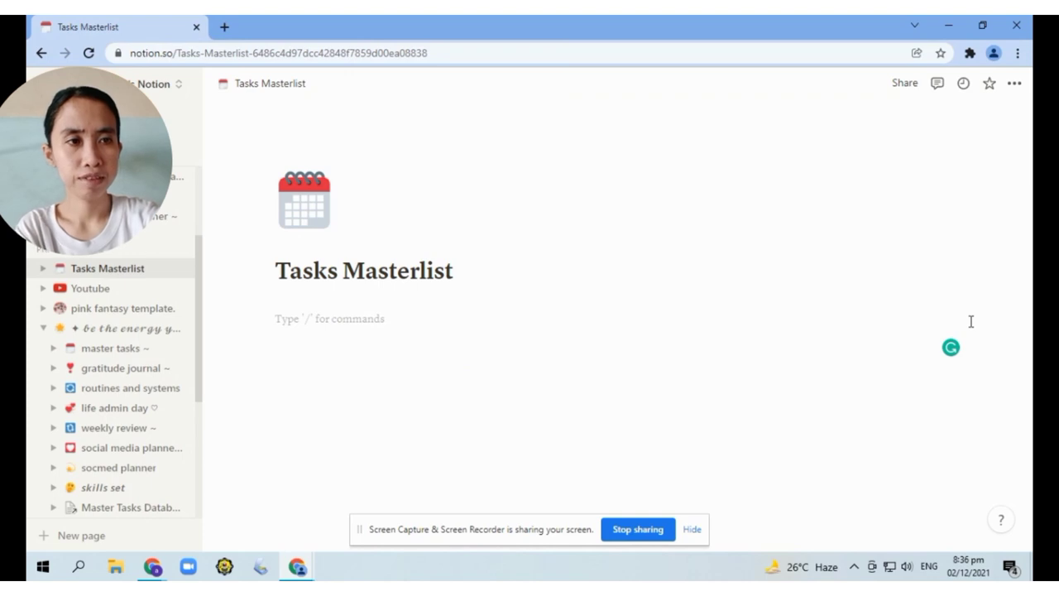
Step: Type a bold 'Things to do' label at the top of the page
text(/)
key(BackSpace)
text(T)
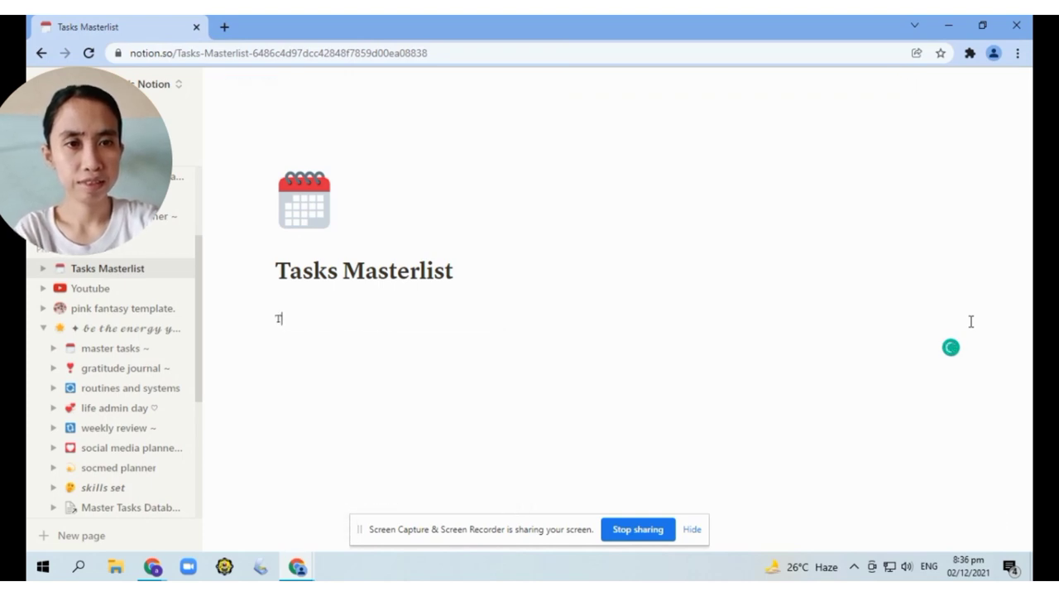
text(asks)
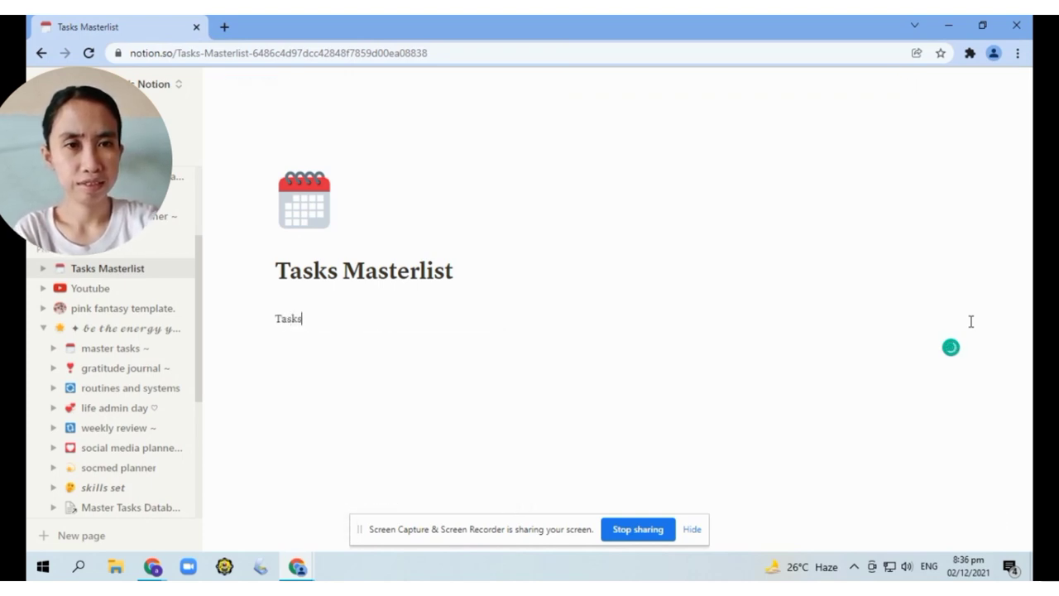
key(BackSpace)
key(BackSpace)
key(BackSpace)
key(BackSpace)
text(hink)
key(BackSpace)
key(BackSpace)
text(ngs to do)
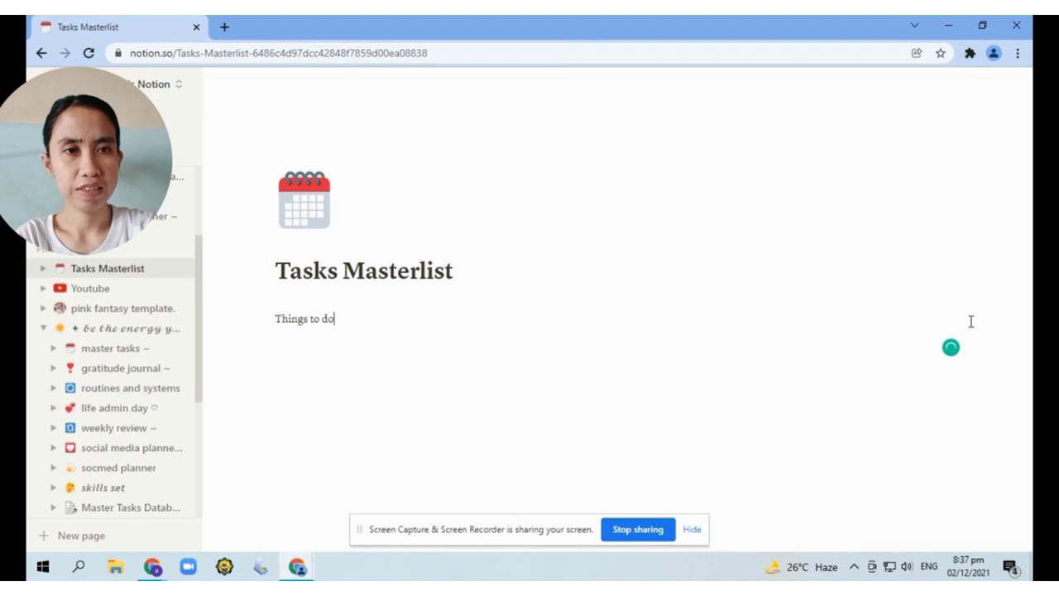
key(ctrl+a)
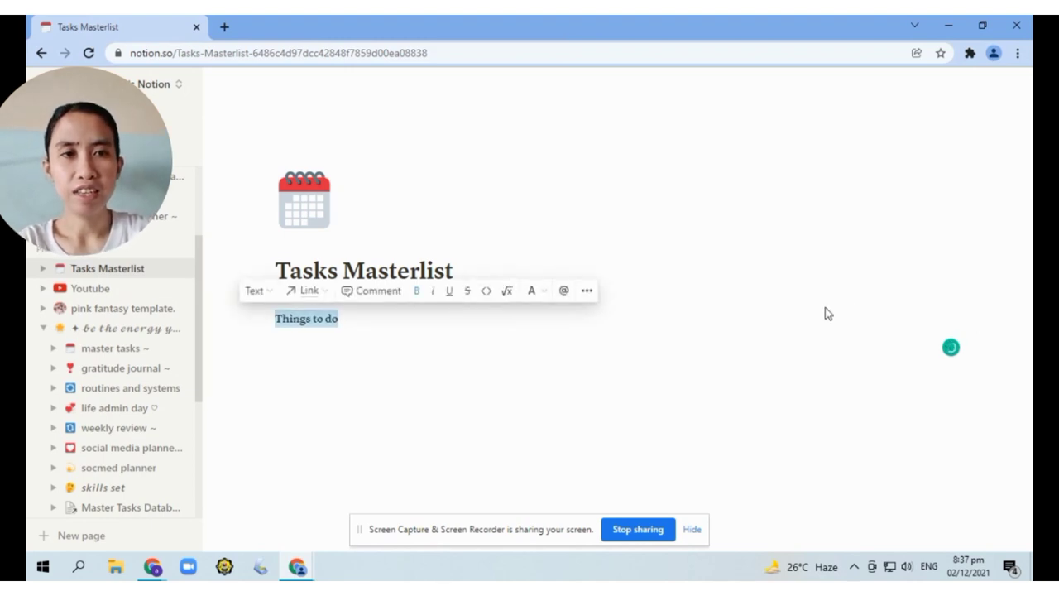
click(411, 326)
Step: Add a 'Task 1' to-do item below the label using /to-do
key(Return)
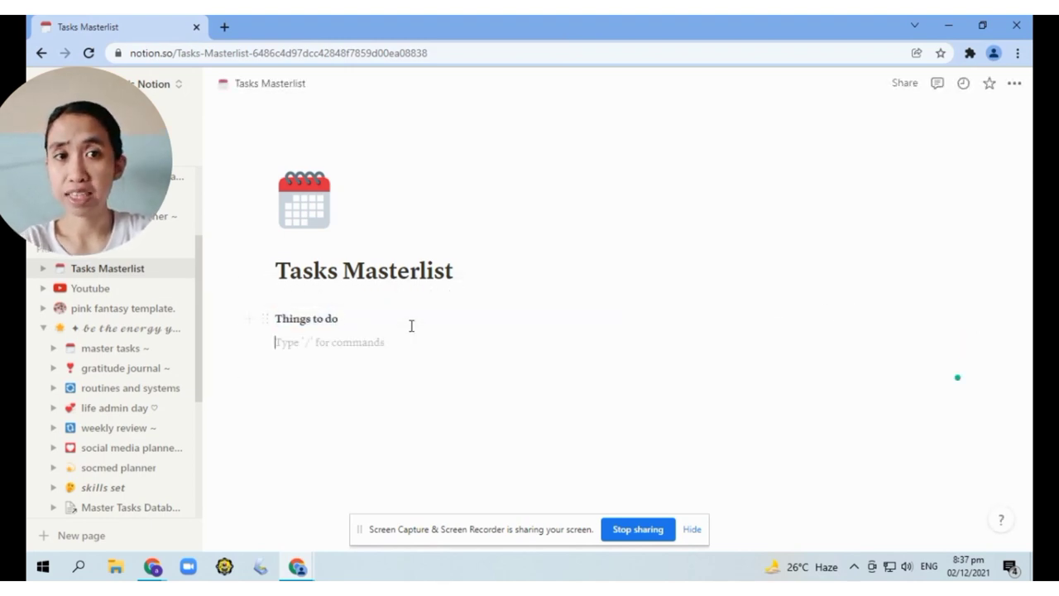
text(/to)
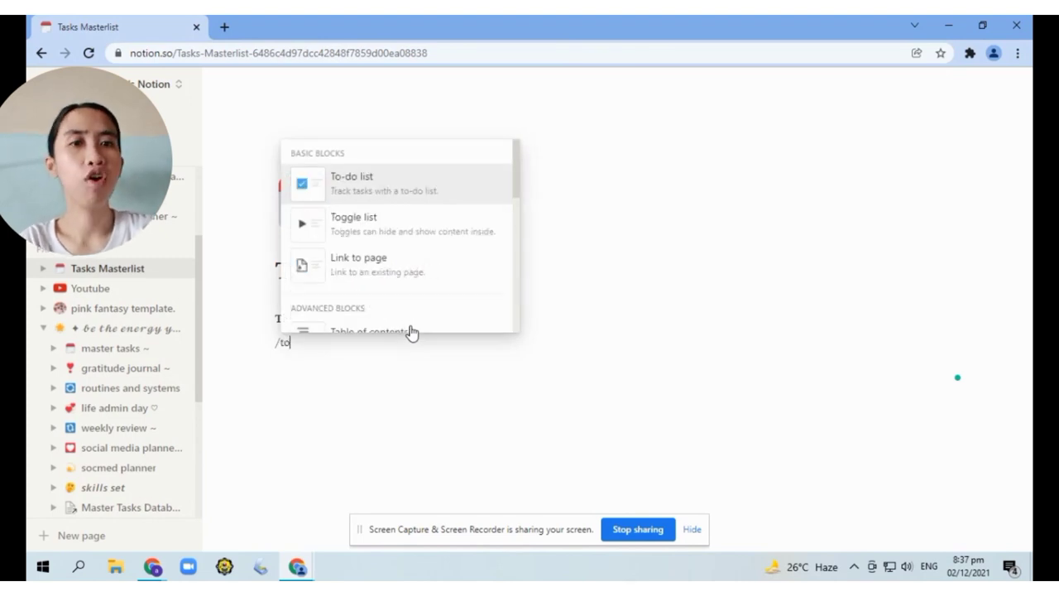
key(Return)
text(Task)
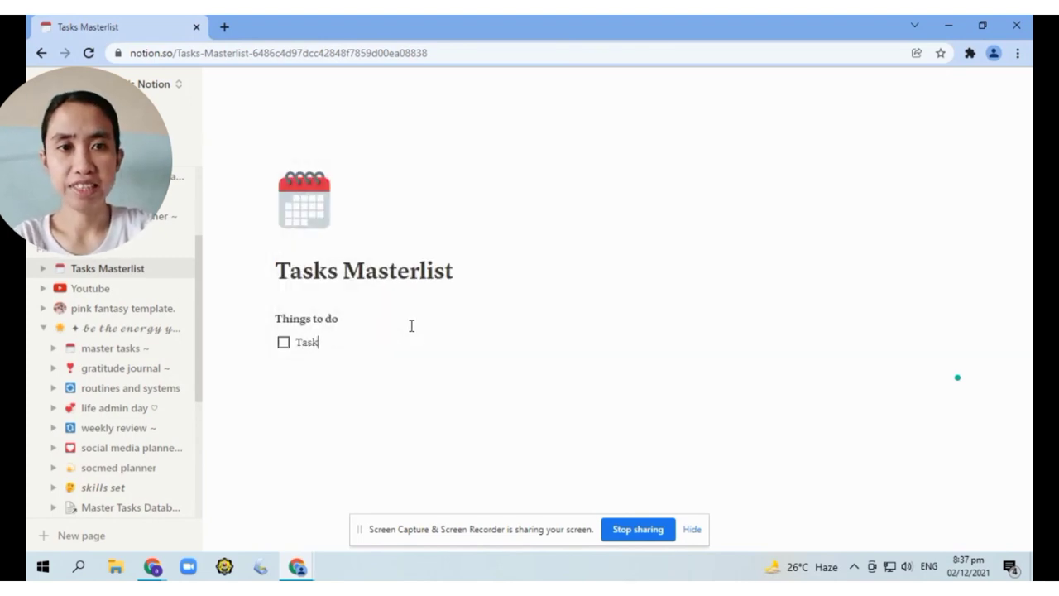
text( numb)
key(BackSpace)
key(BackSpace)
key(BackSpace)
key(BackSpace)
key(BackSpace)
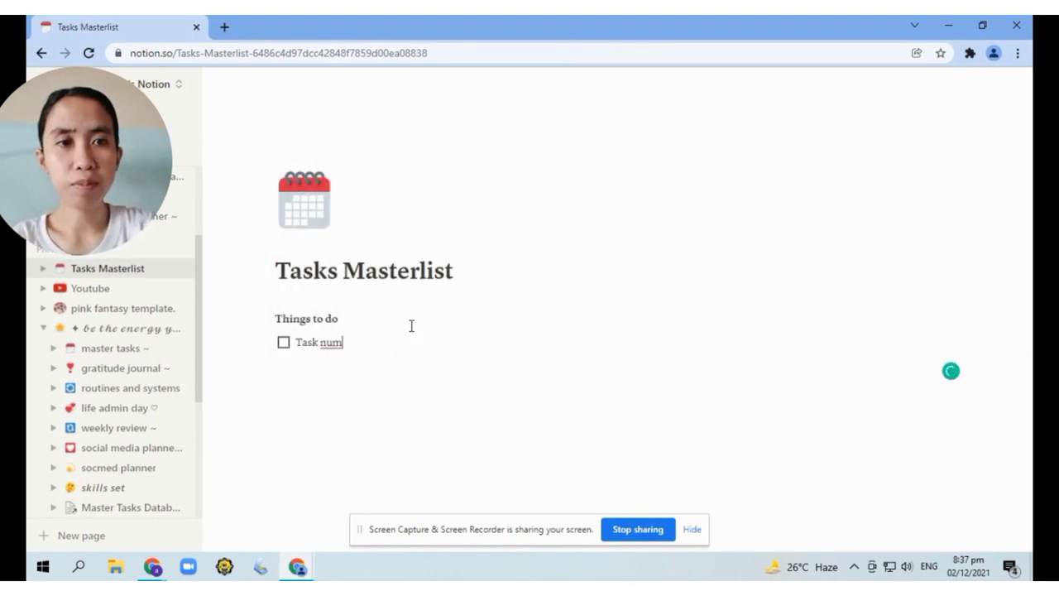
text(1)
key(Return)
Step: Nest 'Easy steps 1' and 'Easy steps 2' sub-tasks under Task 1
key(Tab)
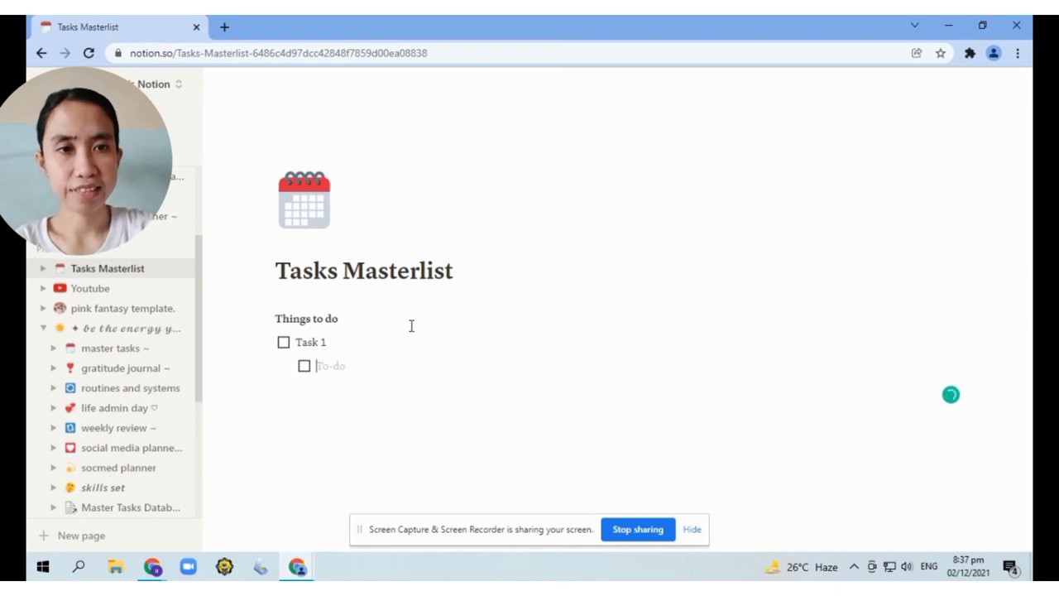
text(E)
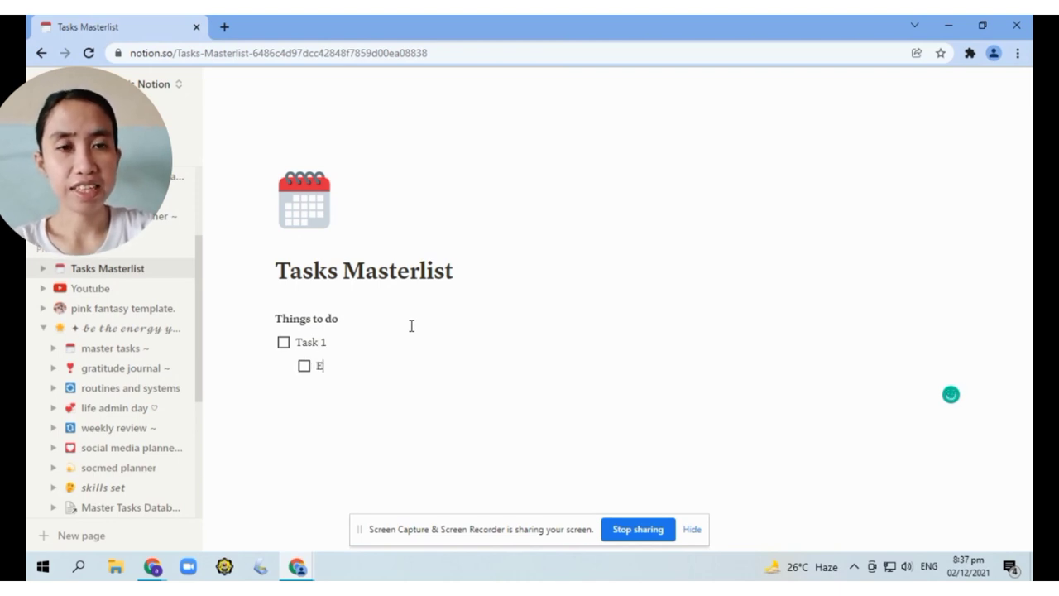
key(BackSpace)
text(Easy sn)
key(BackSpace)
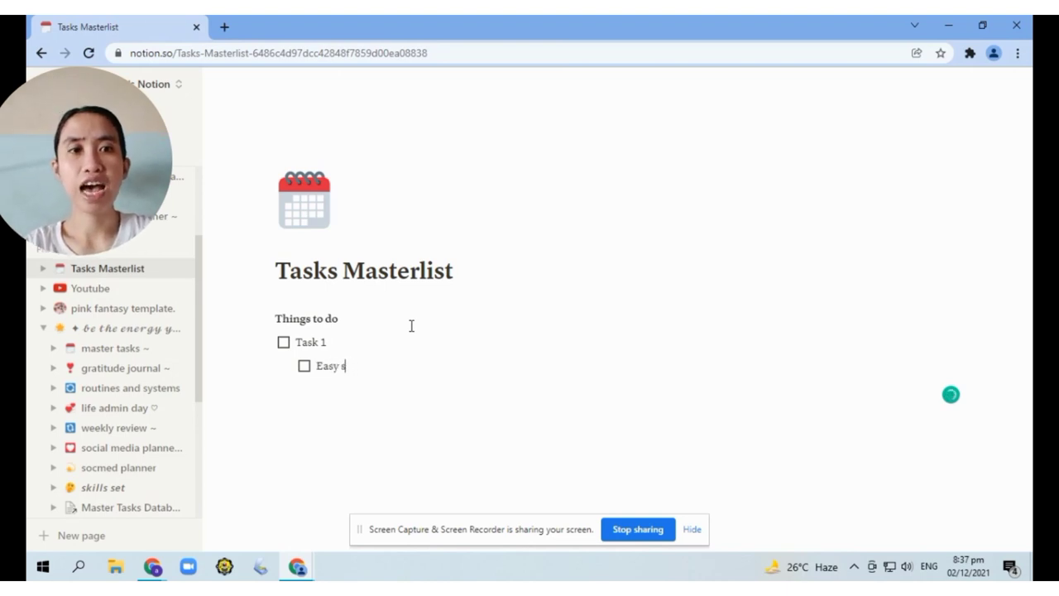
text(teps 1)
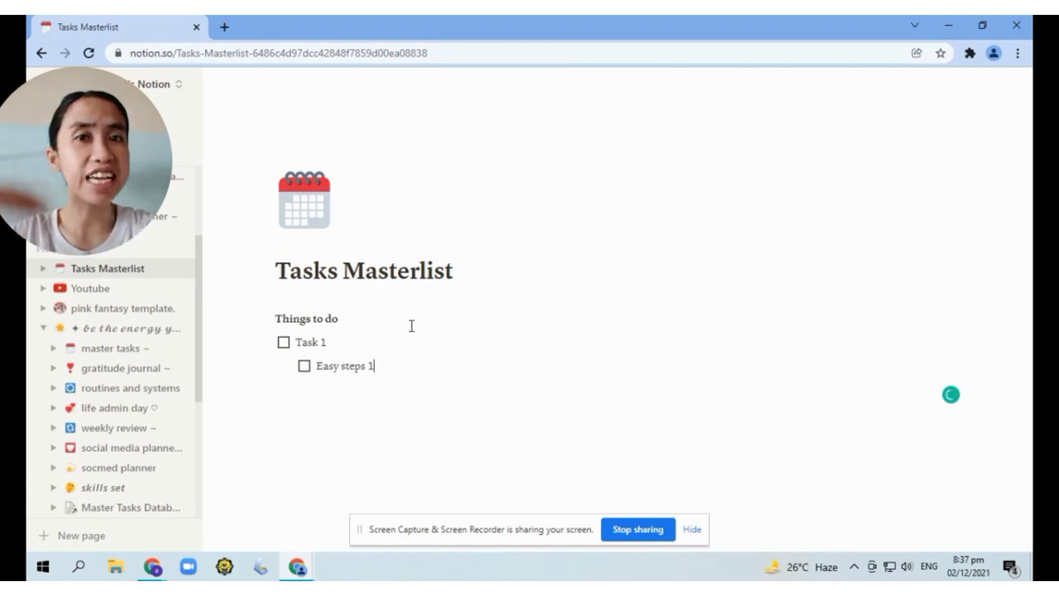
key(Return)
text(Easy steps 2)
Step: Add nested 'Easy steps 3' and 'Easy steps 4' sub-tasks
key(Return)
text(Easy steps 3)
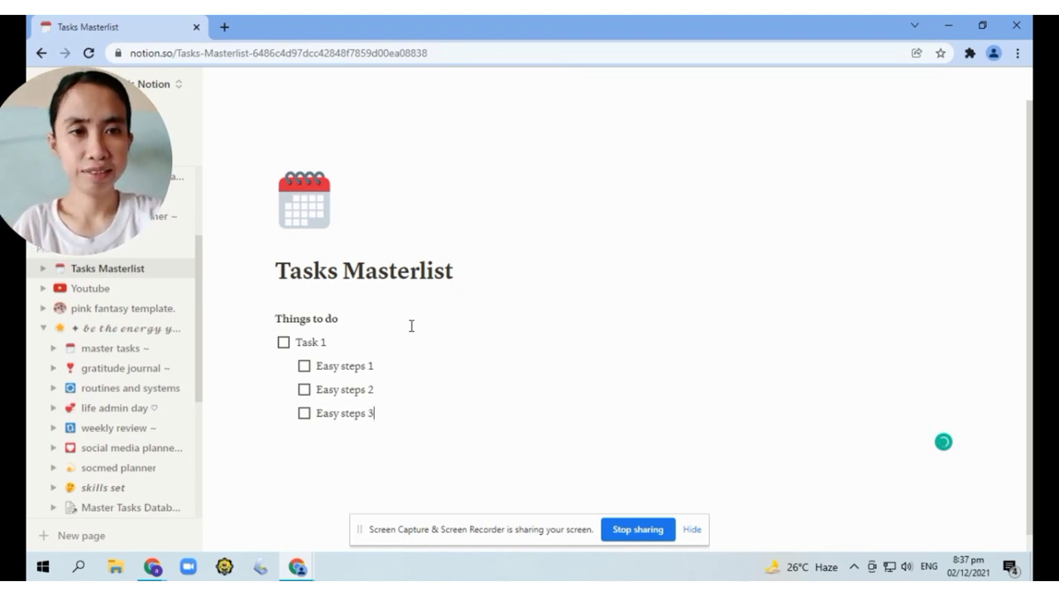
key(Return)
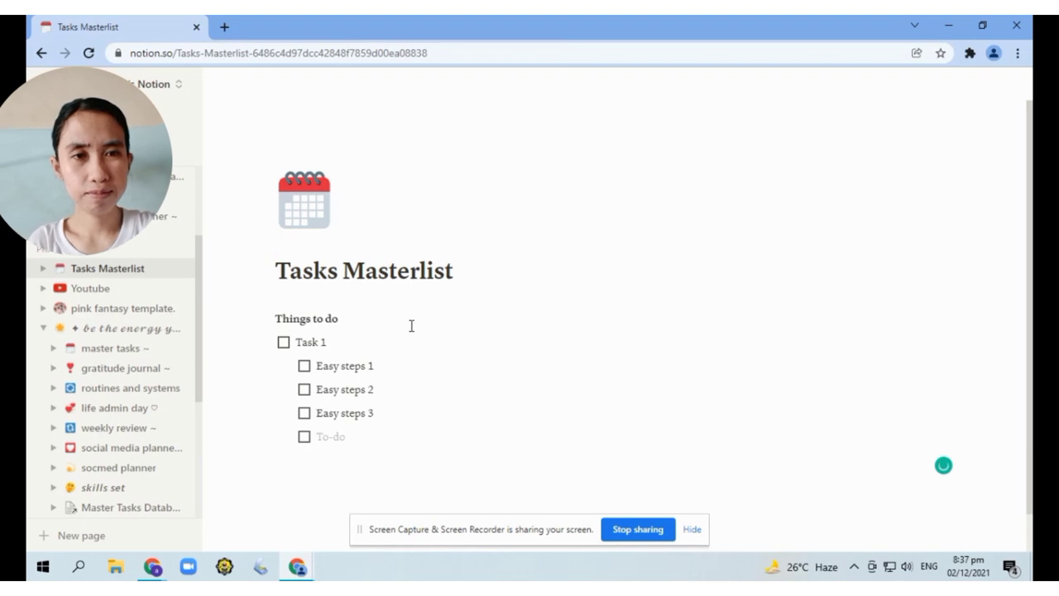
text(Easy steps 4)
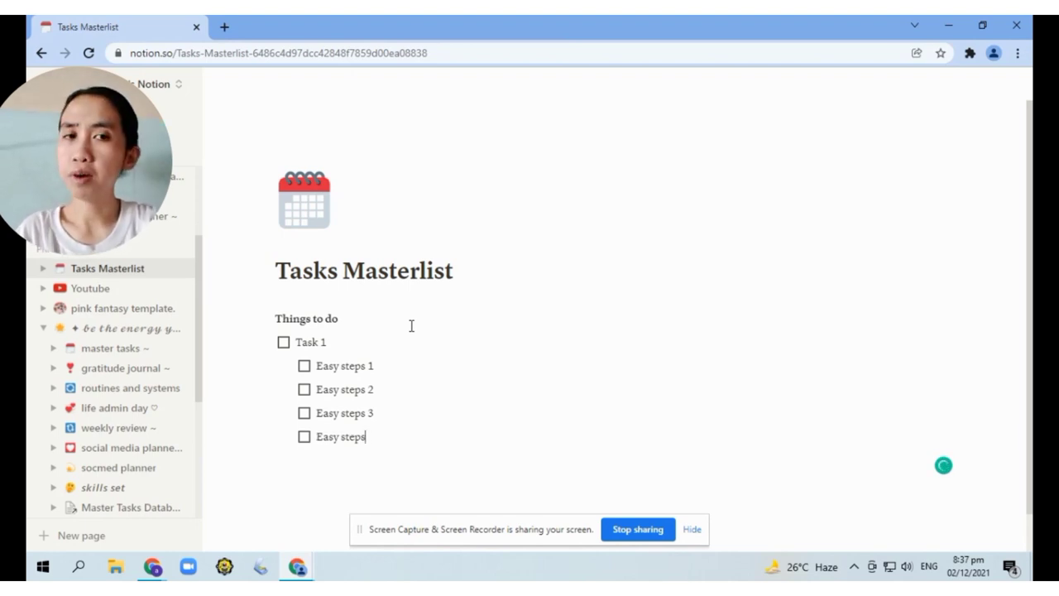
key(Return)
Step: Add the plain-text note '(Hanggang matapos ung next actions)' below the sub-tasks
key(BackSpace)
text((H)
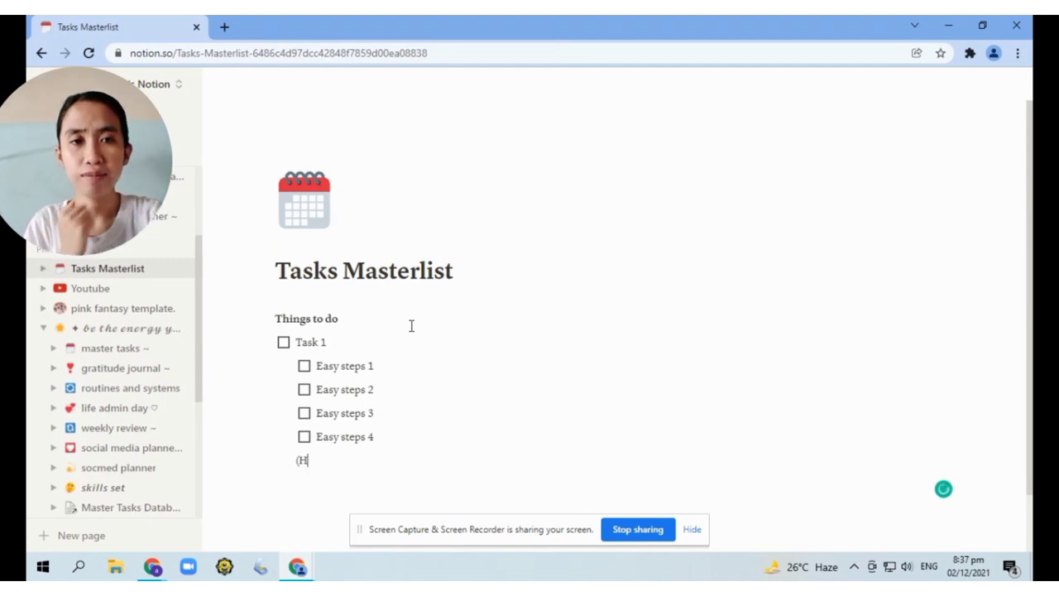
text(anggang mata)
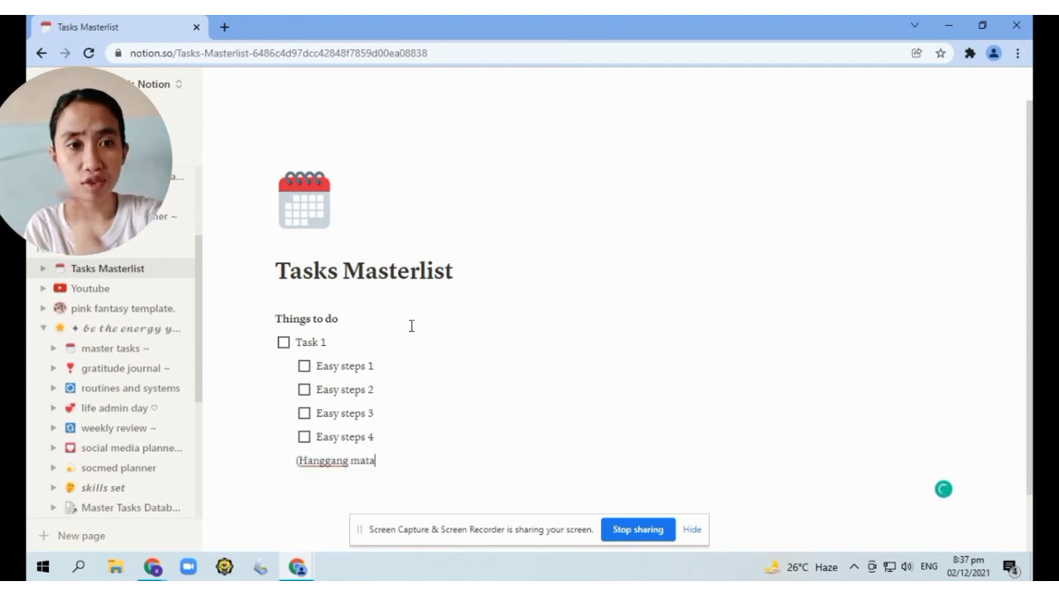
text(pos ung)
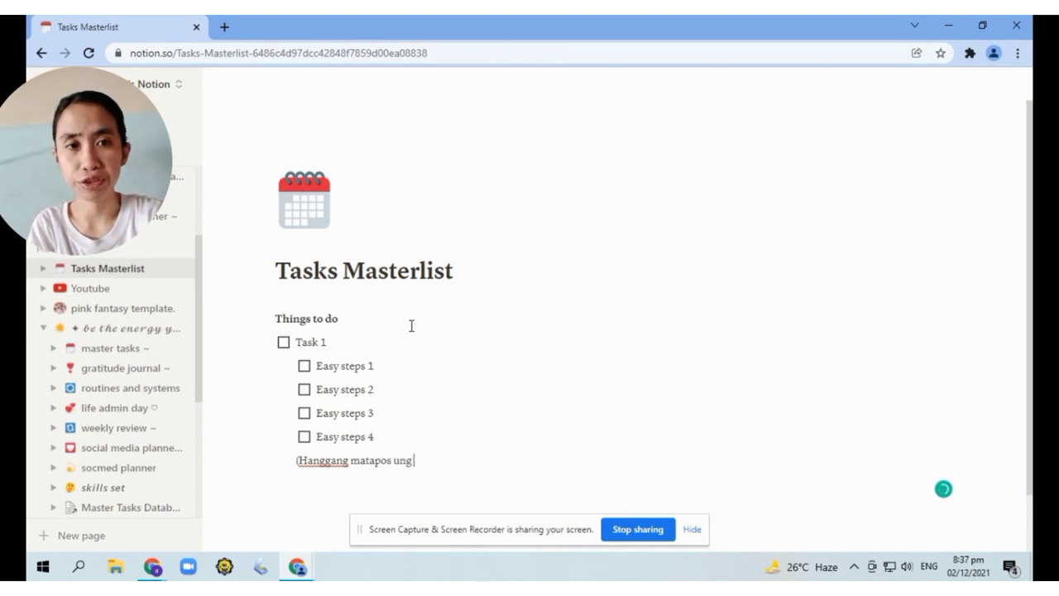
text( next ac)
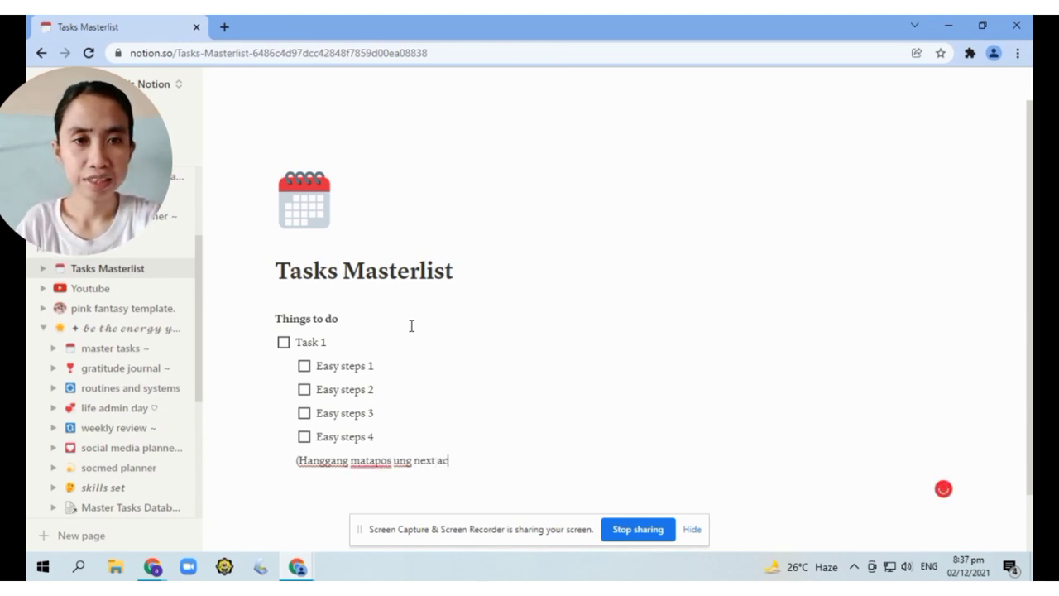
text(tions))
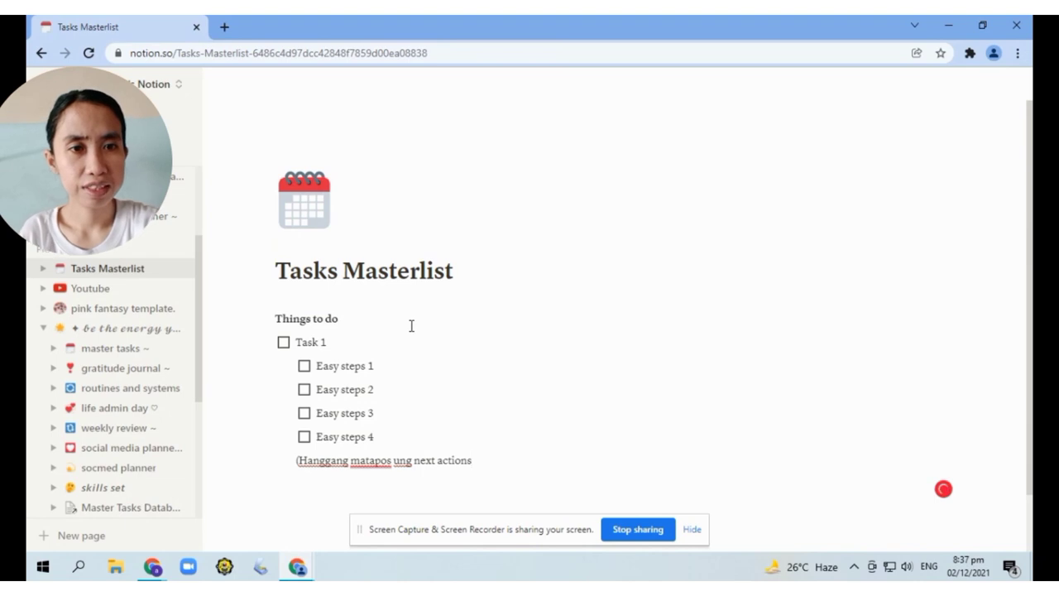
key(Up)
key(Up)
key(Up)
key(Up)
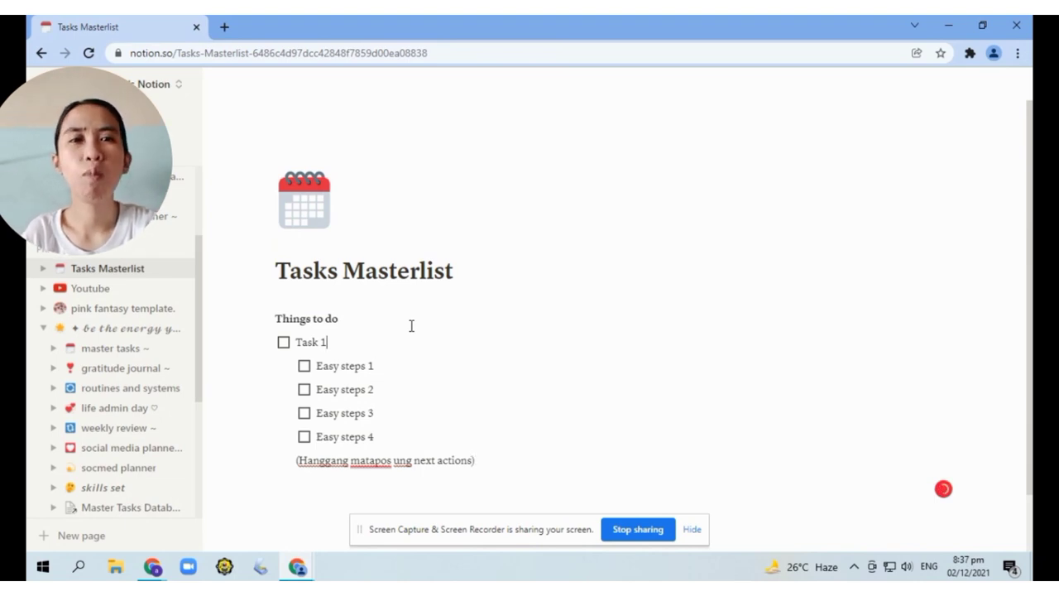
Step: Insert a bold plain-text 'Next actions' label under Task 1
key(Return)
key(BackSpace)
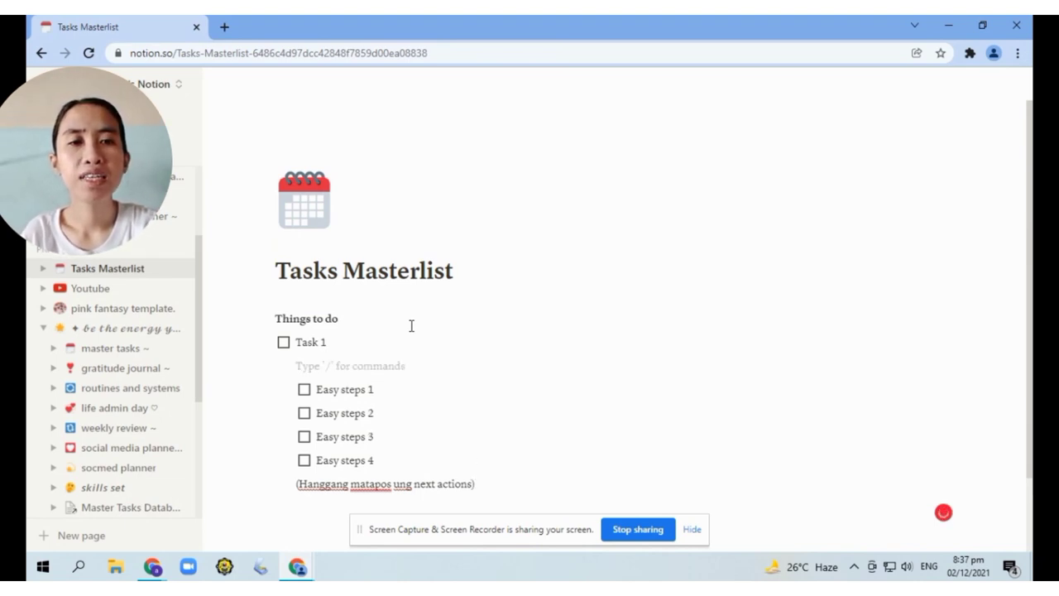
key(ctrl+b)
text(Next act)
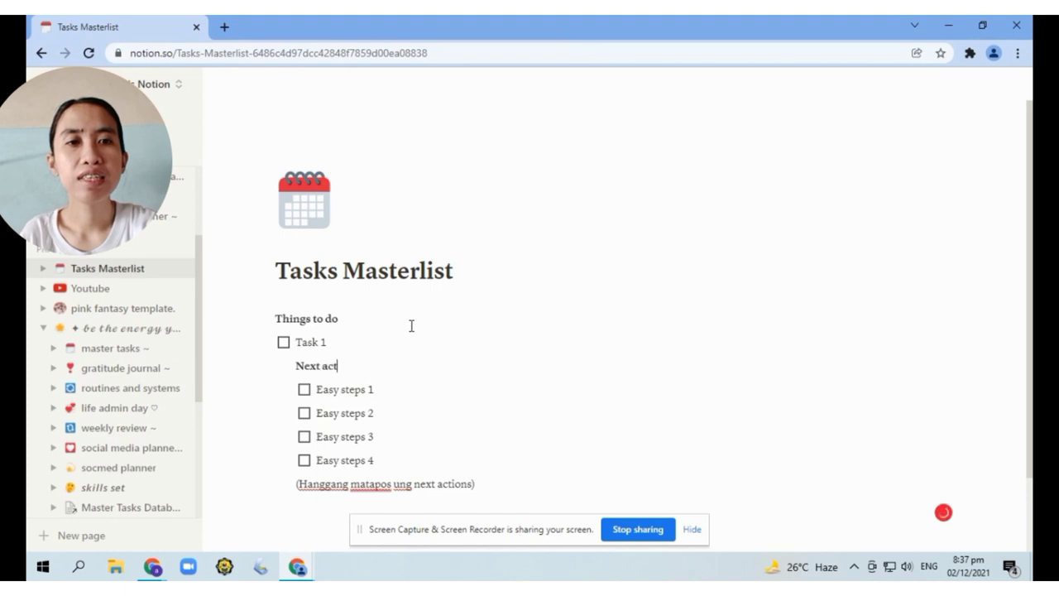
text(ions)
Step: Add a new outdented empty line at the bottom of the list
key(Down)
key(Down)
key(Down)
key(Down)
key(Down)
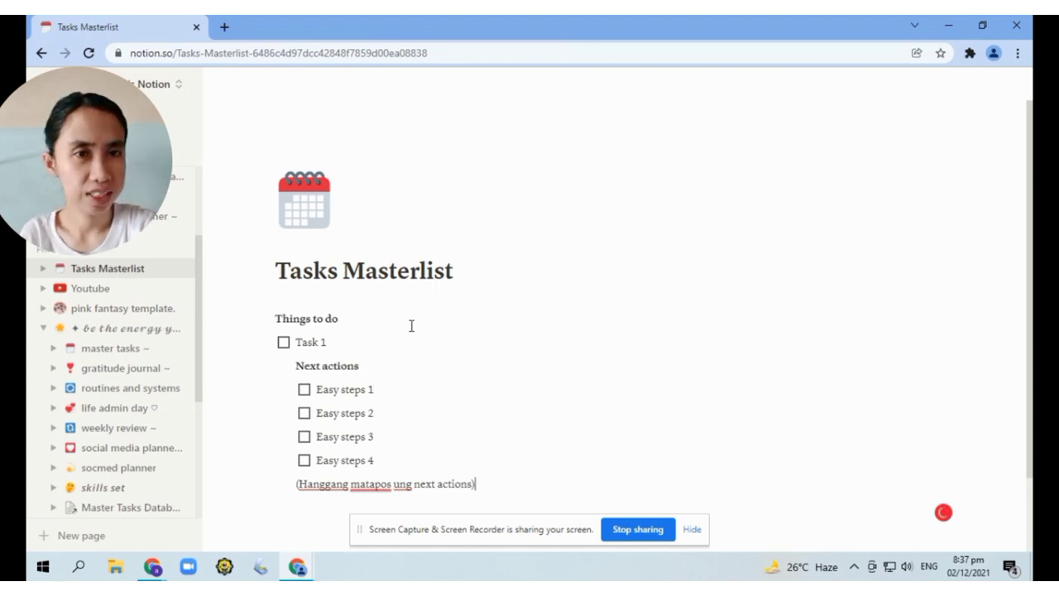
key(Return)
key(shift+Tab)
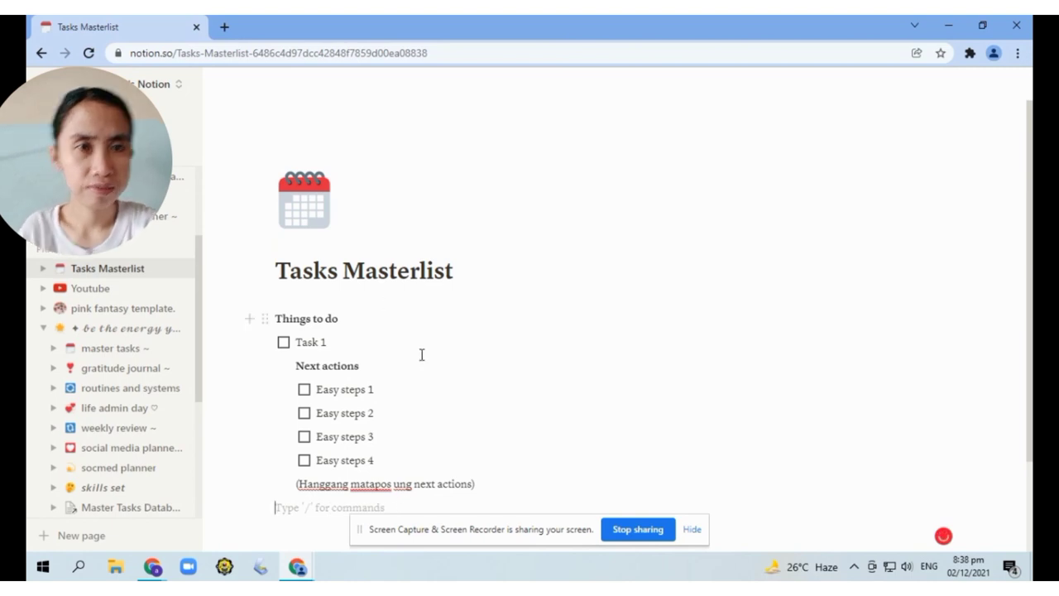
scroll(421, 355, down, 1)
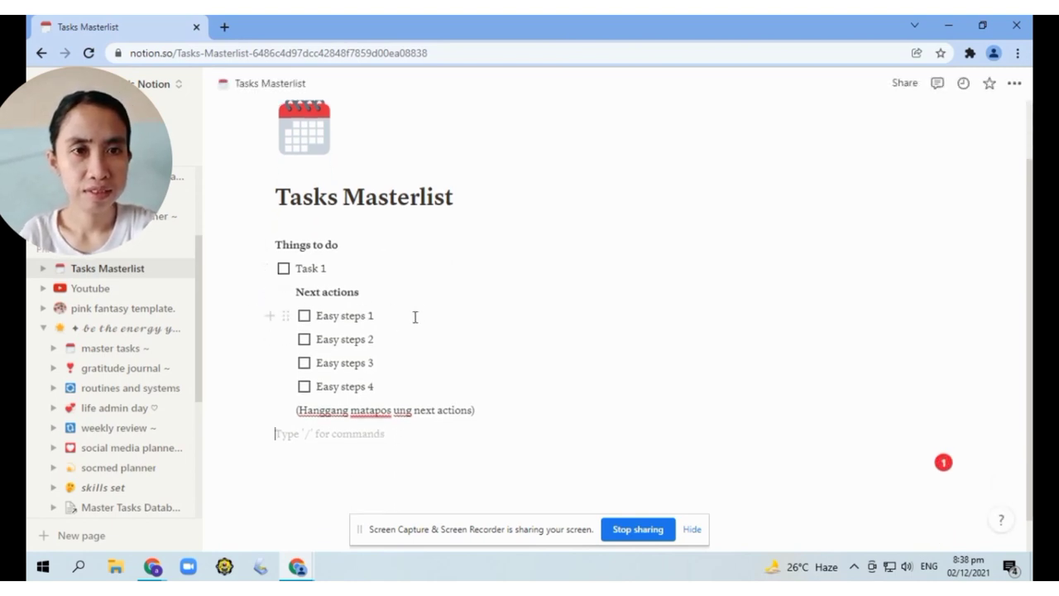
Step: Append ' - deadline' to Task 1 with a December 3 date mention
click(360, 266)
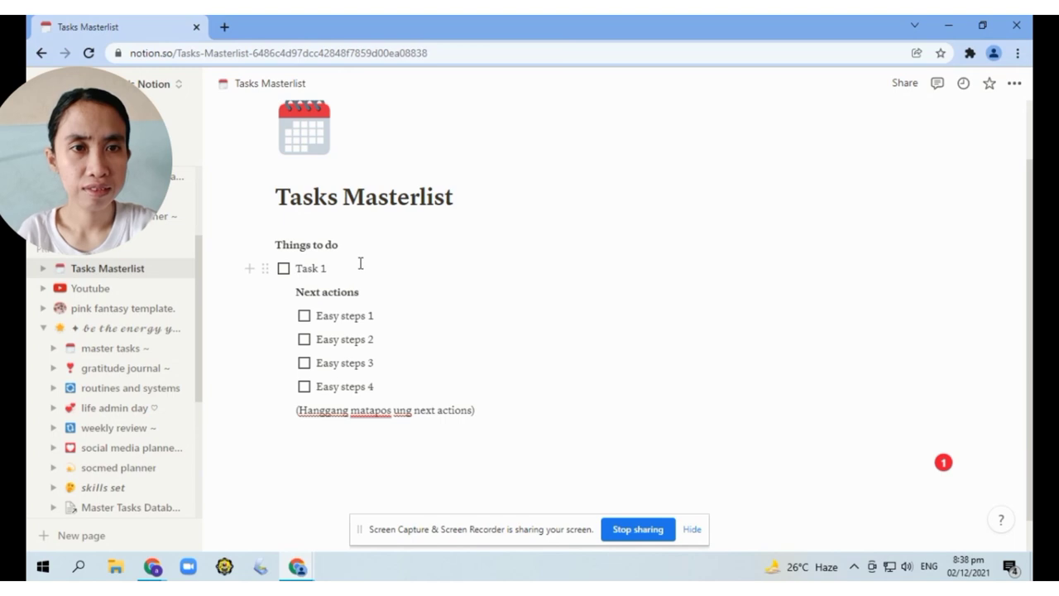
text(- dead)
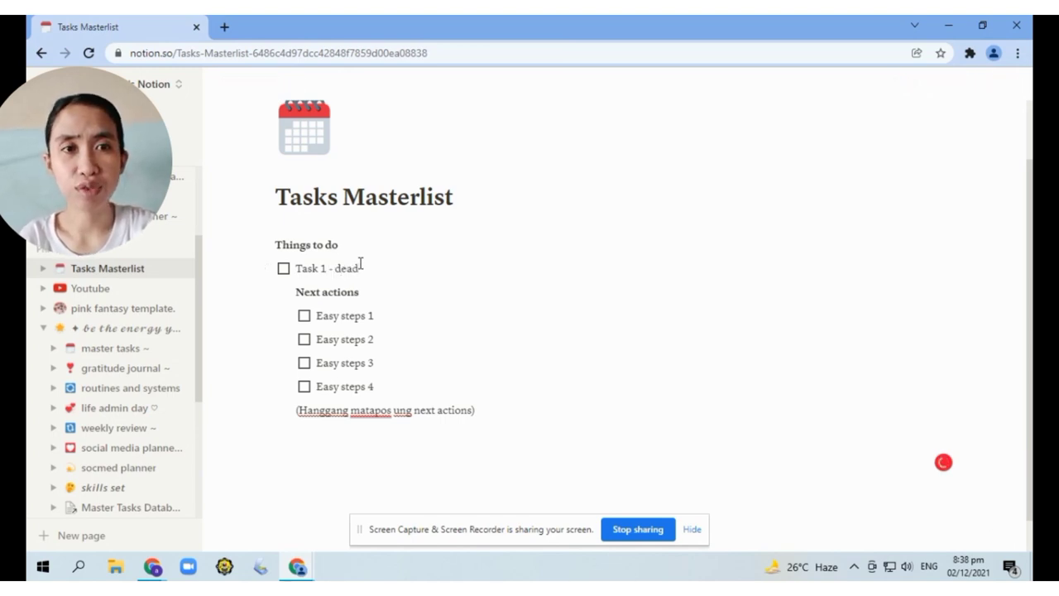
text(line @)
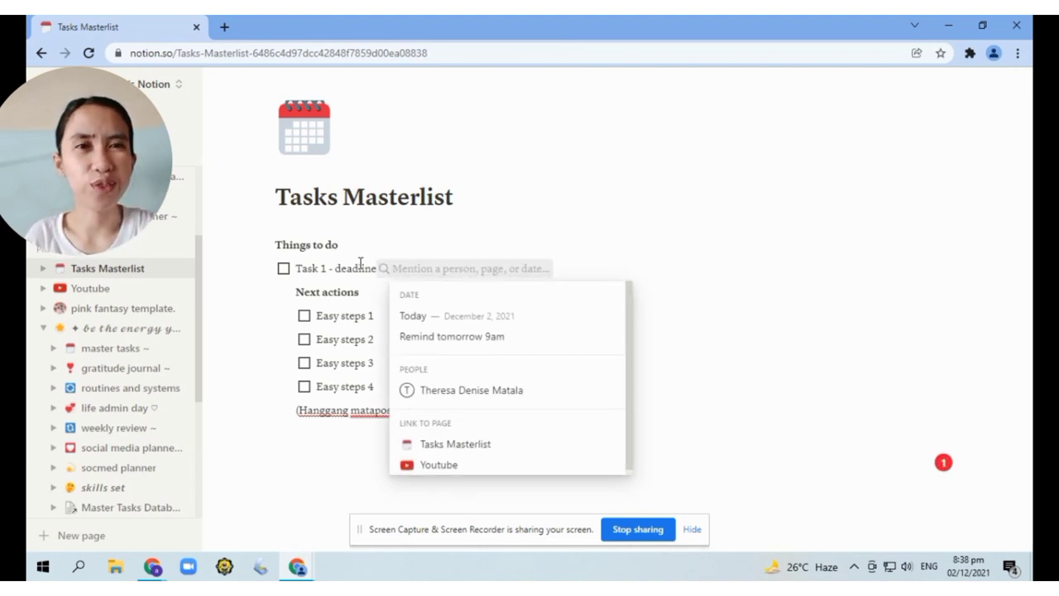
text(decem)
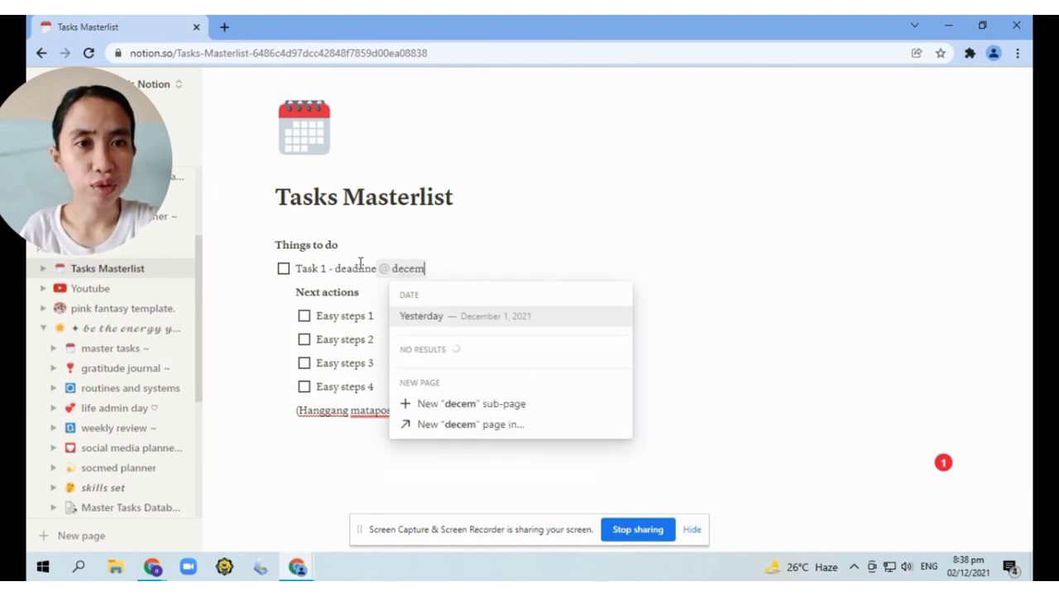
text(ber)
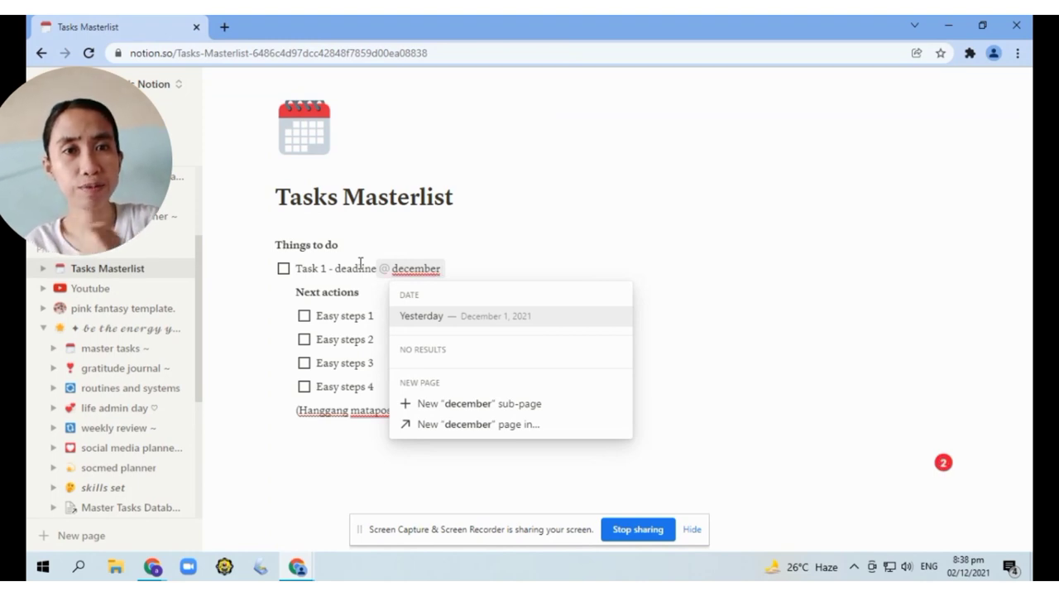
text(02)
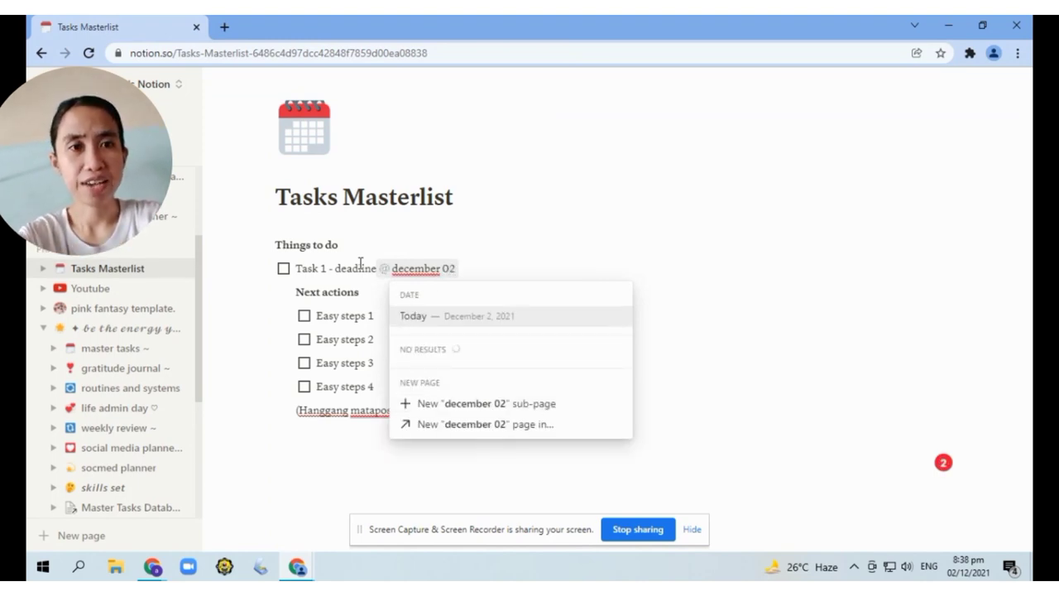
key(BackSpace)
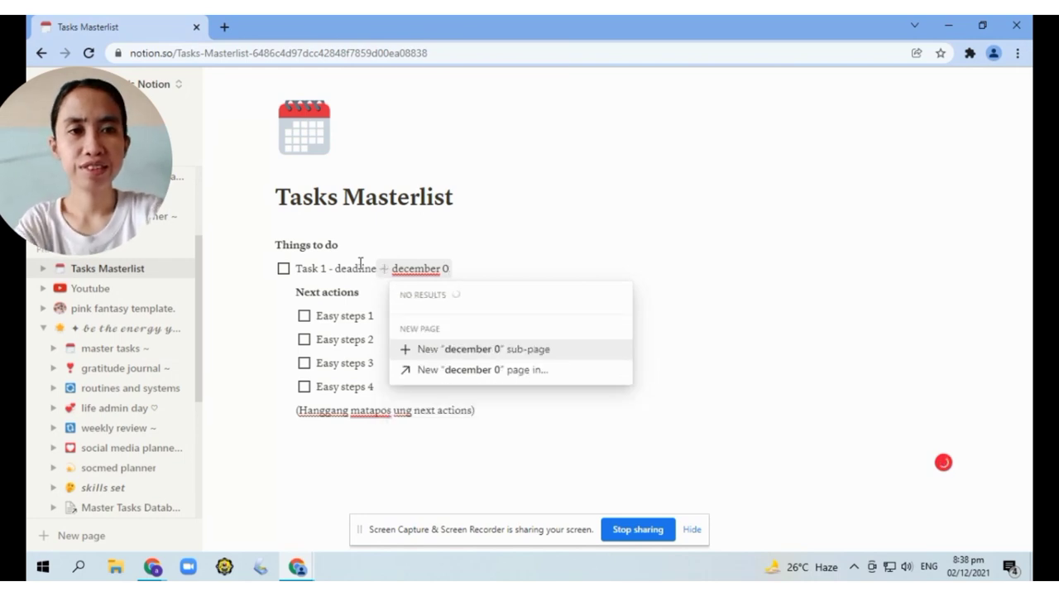
text(3)
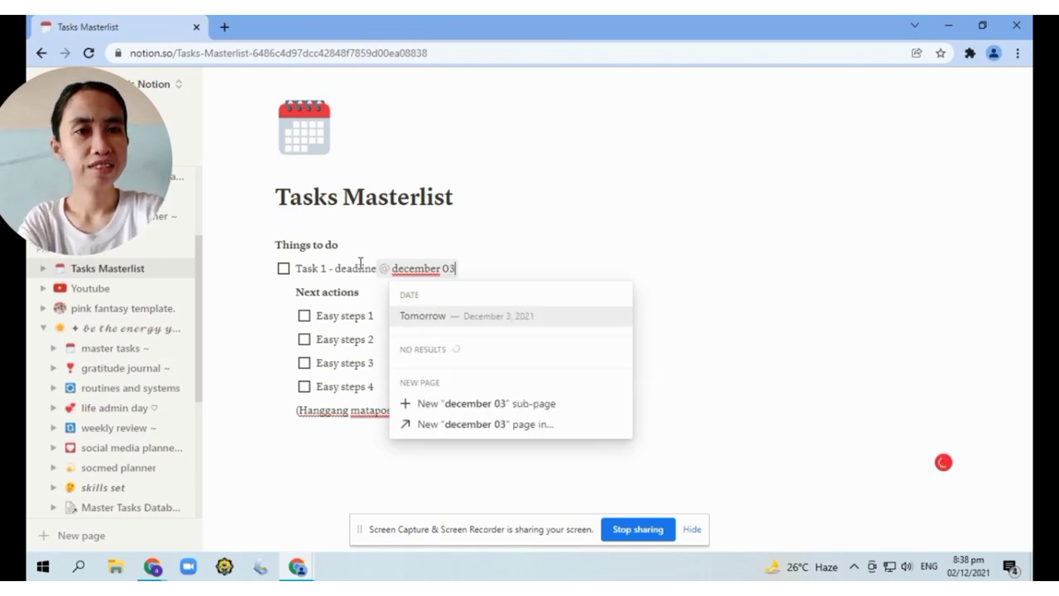
key(Return)
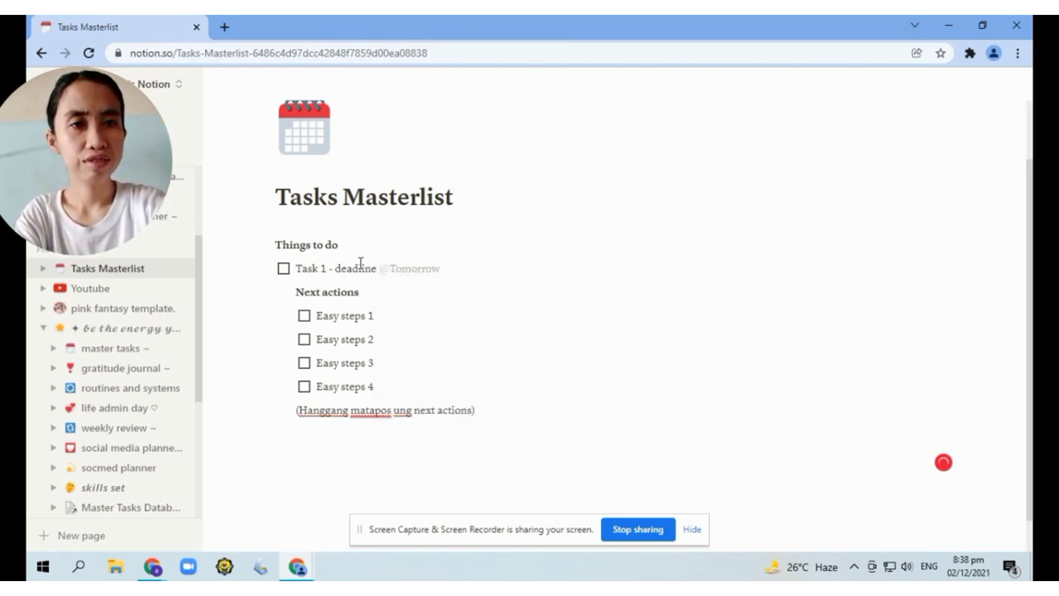
Step: Remove the stray '@4' and the date mention, leaving 'Task 1 - deadline'
text(@4)
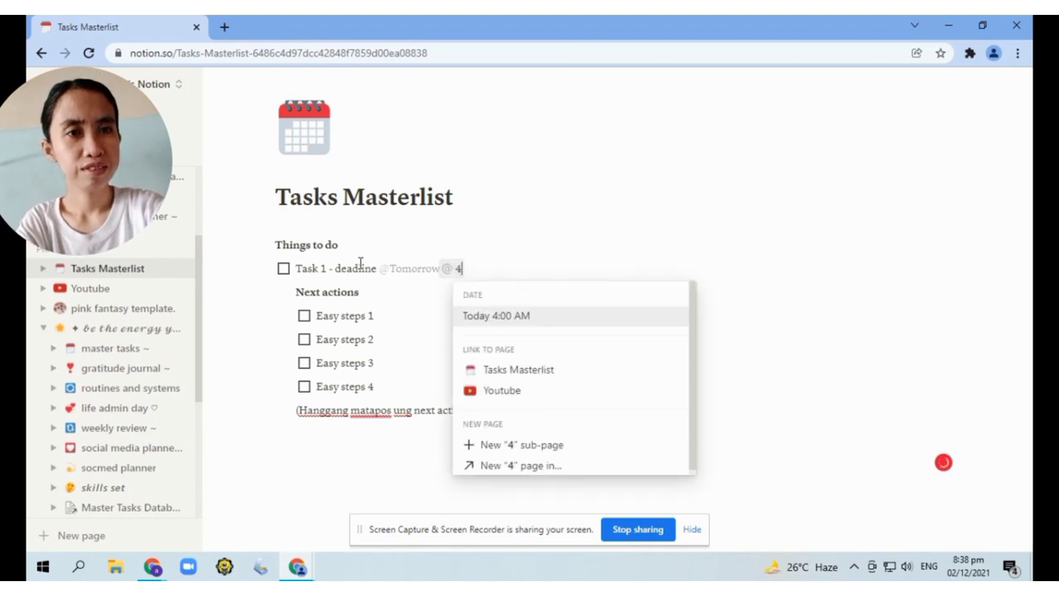
key(BackSpace)
key(Escape)
key(BackSpace)
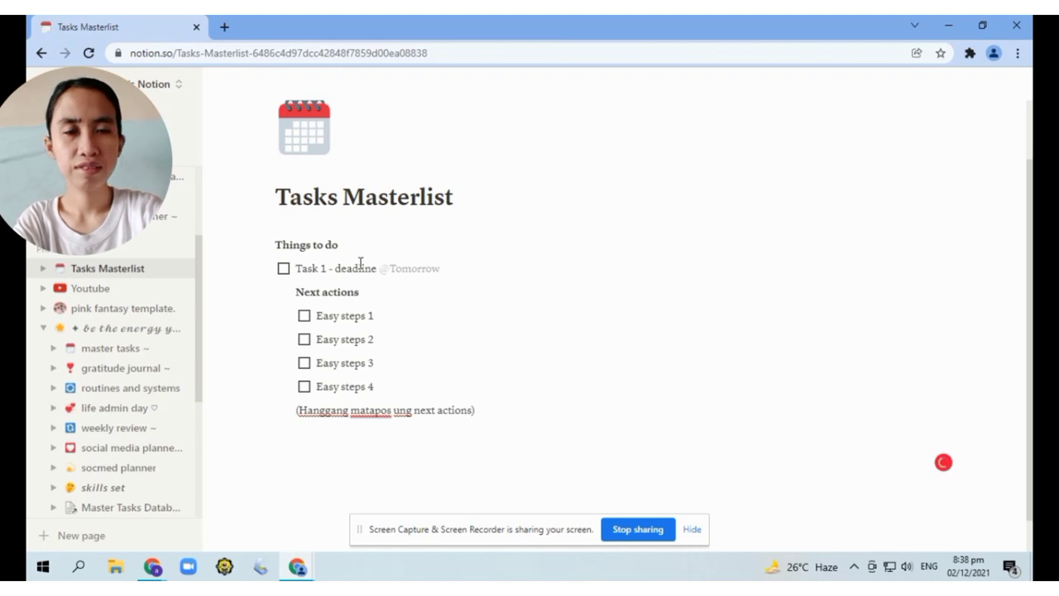
key(BackSpace)
Step: Try a 'december 2,2021' date mention, then erase it so Task 1 ends 'deadline -'
text(@december 2,2021)
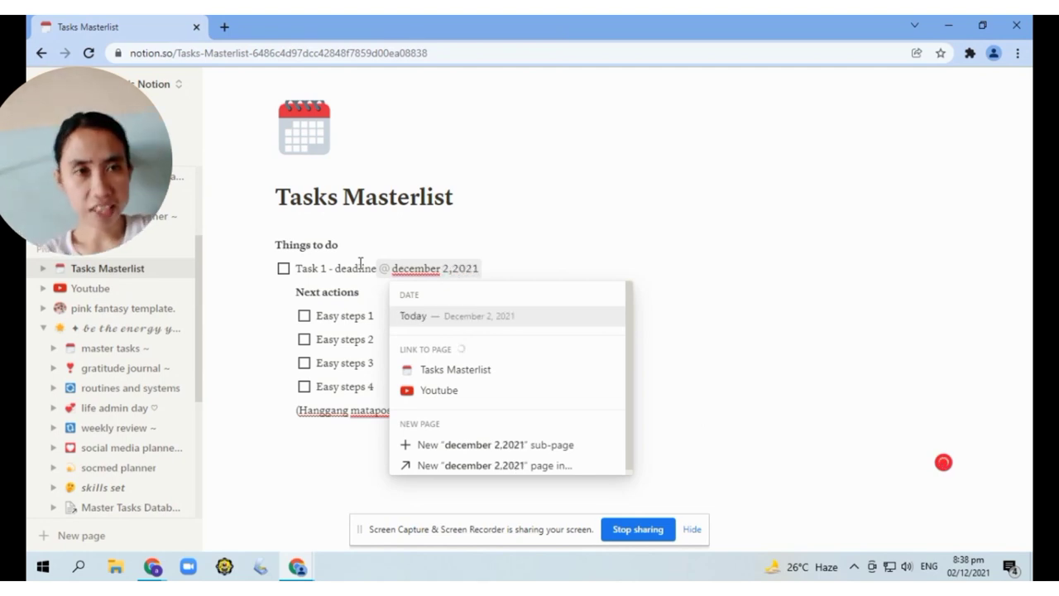
text( 5)
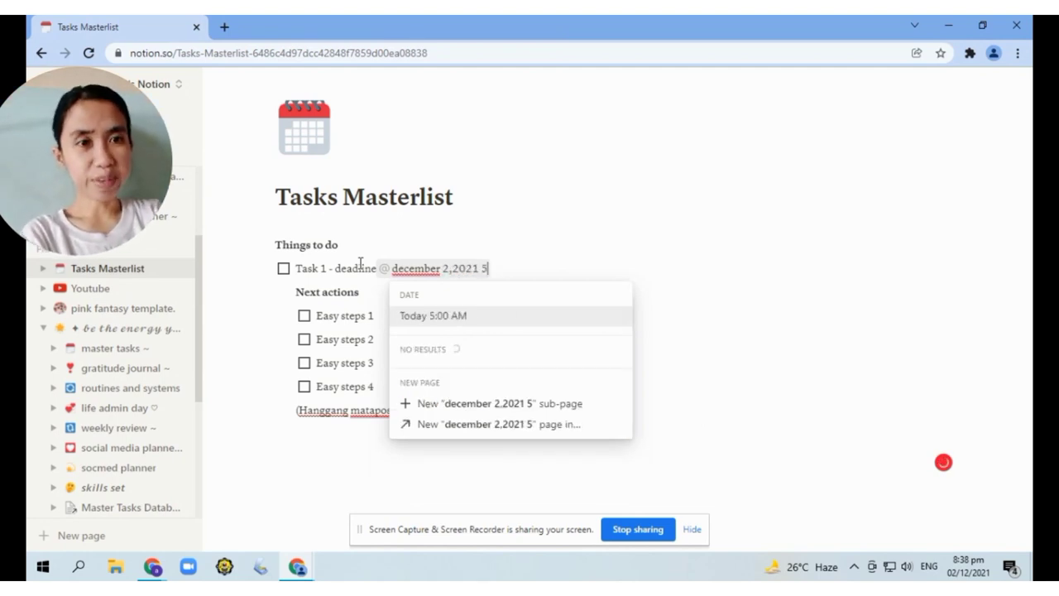
key(BackSpace)
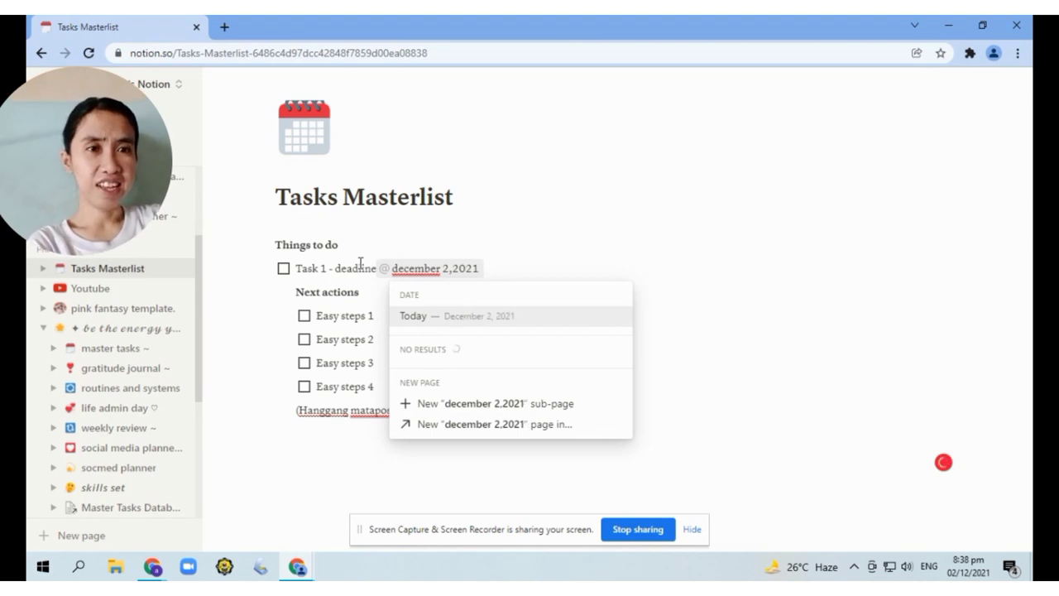
key(BackSpace)
key(BackSpace)
key(BackSpace)
key(BackSpace)
key(BackSpace)
key(BackSpace)
key(BackSpace)
key(BackSpace)
key(BackSpace)
key(BackSpace)
key(BackSpace)
key(BackSpace)
key(BackSpace)
key(BackSpace)
key(BackSpace)
key(BackSpace)
key(BackSpace)
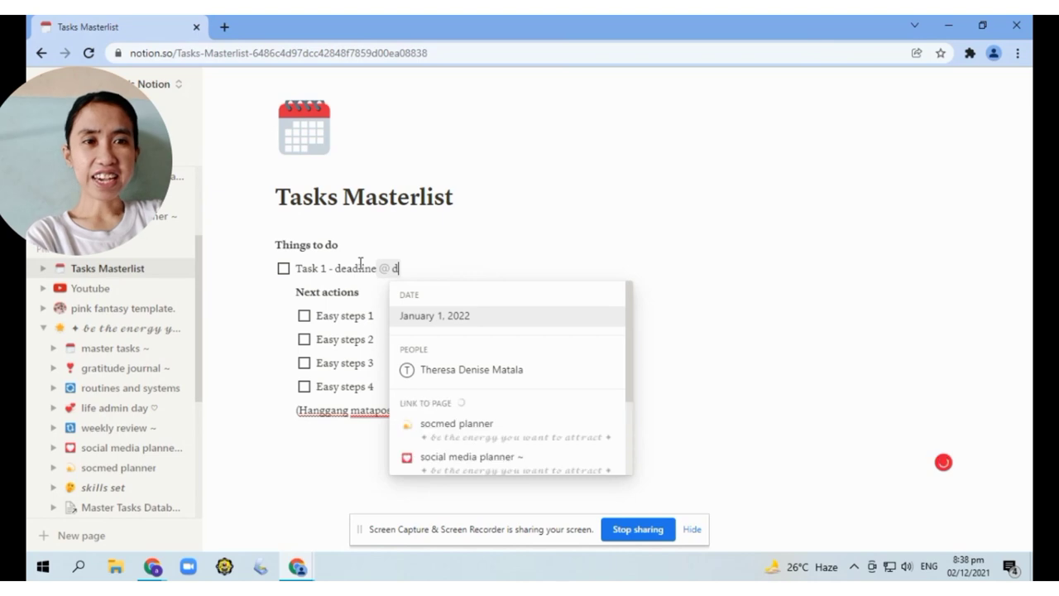
text(Dec)
key(BackSpace)
key(BackSpace)
key(BackSpace)
key(BackSpace)
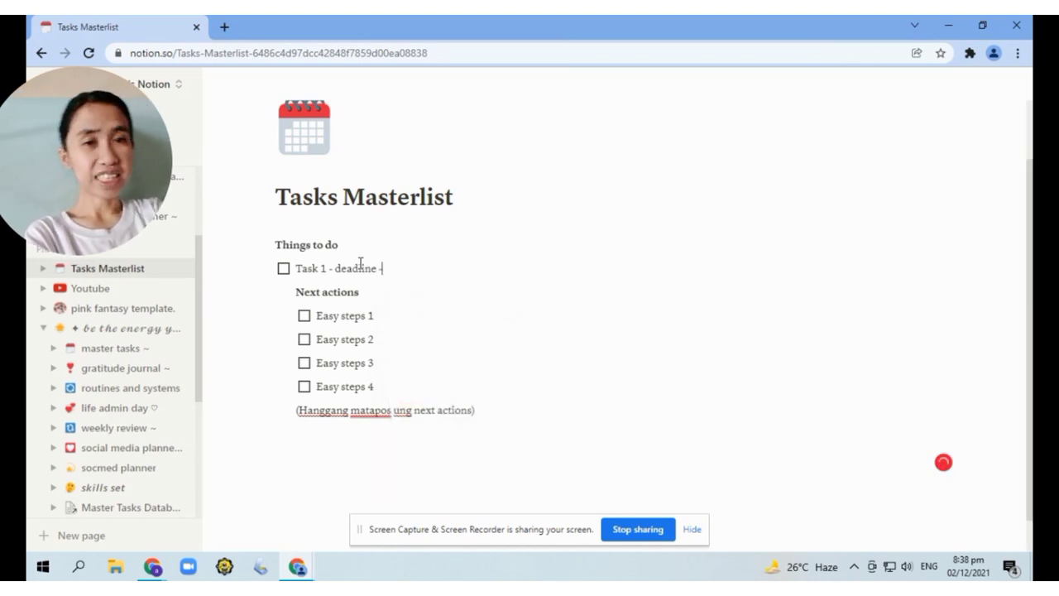
key(BackSpace)
Step: Type the deadline '(December 3, 2021 - 10:00AM - 11:00AM)' as plain text after Task 1
text((Decem)
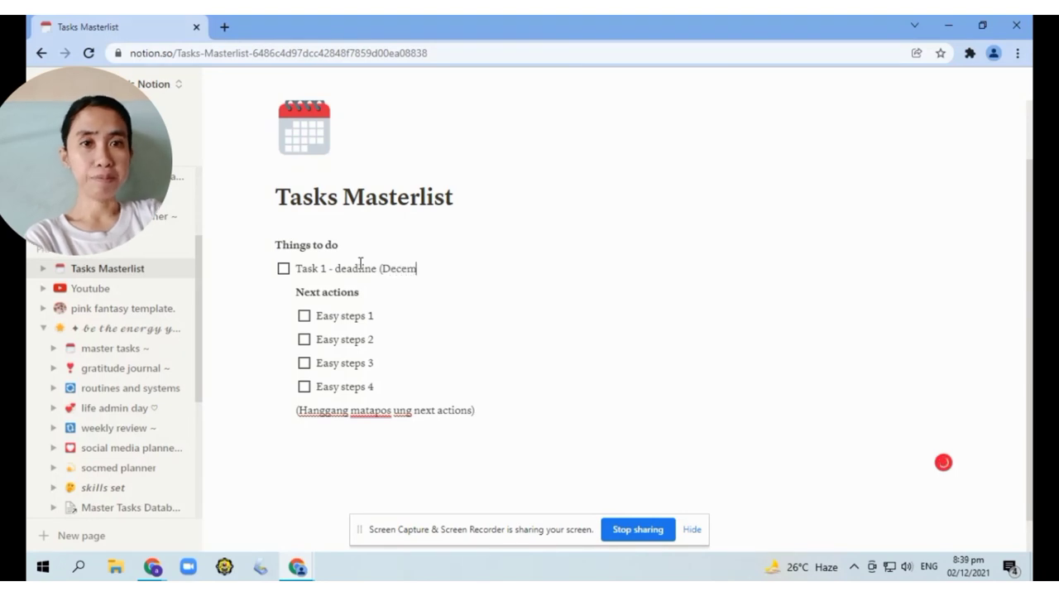
text(ber 3, 2021)
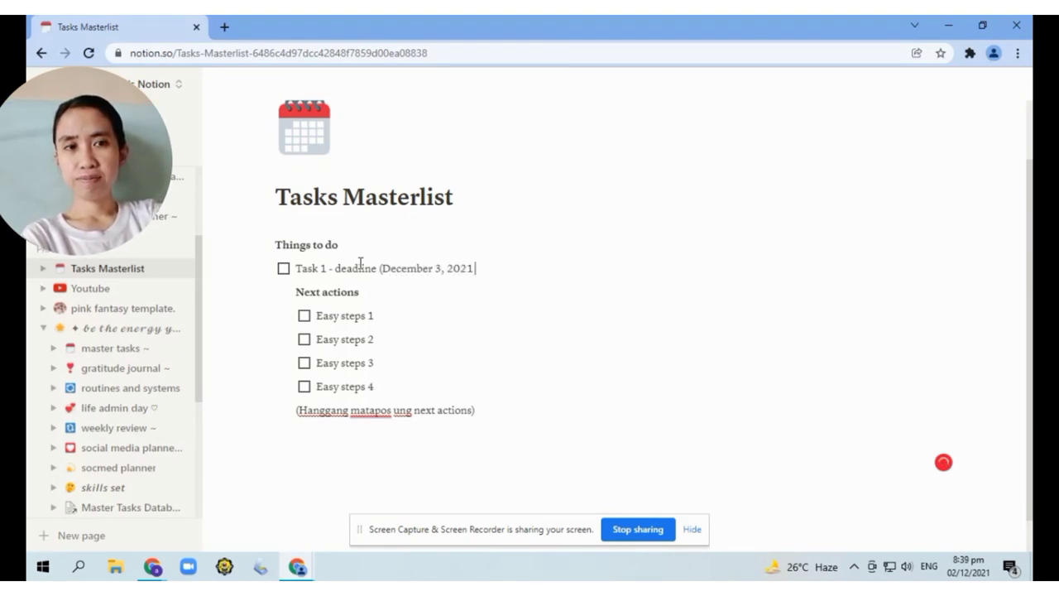
text( -)
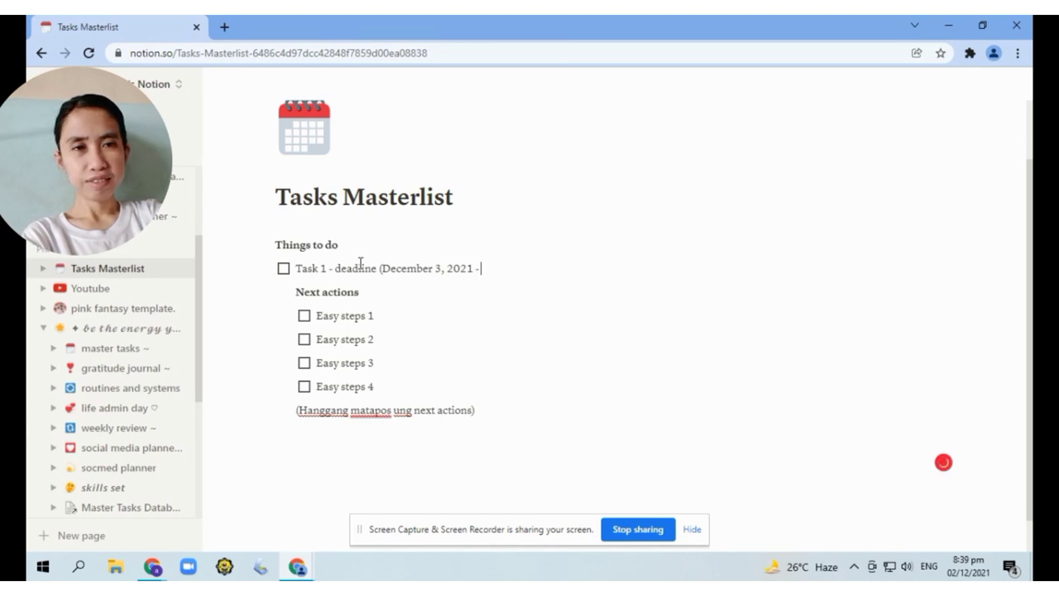
text( 1)
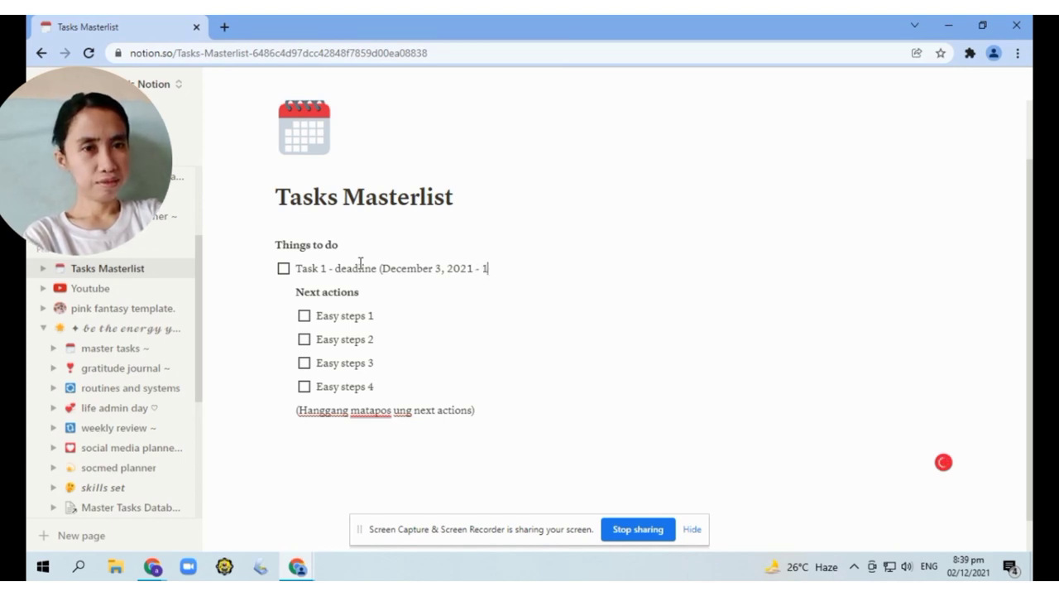
text(0:00AM )
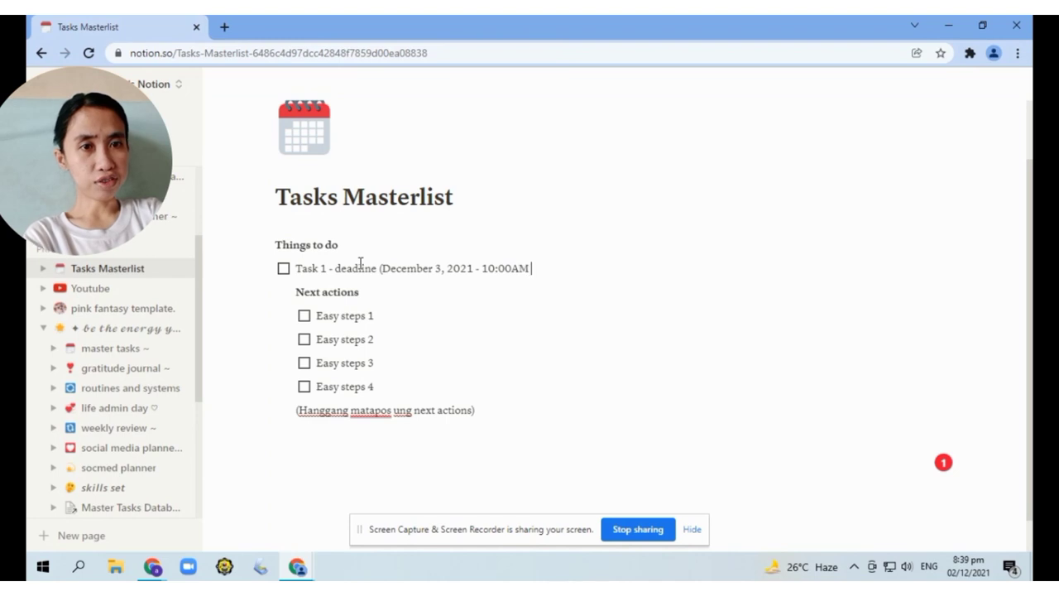
text(-)
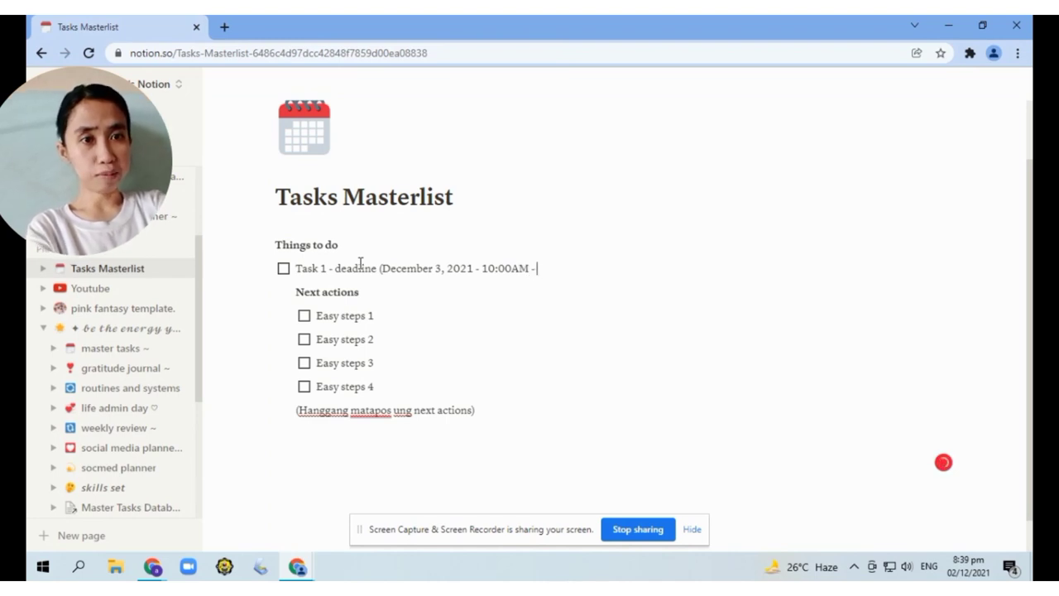
text( 11:00AM)
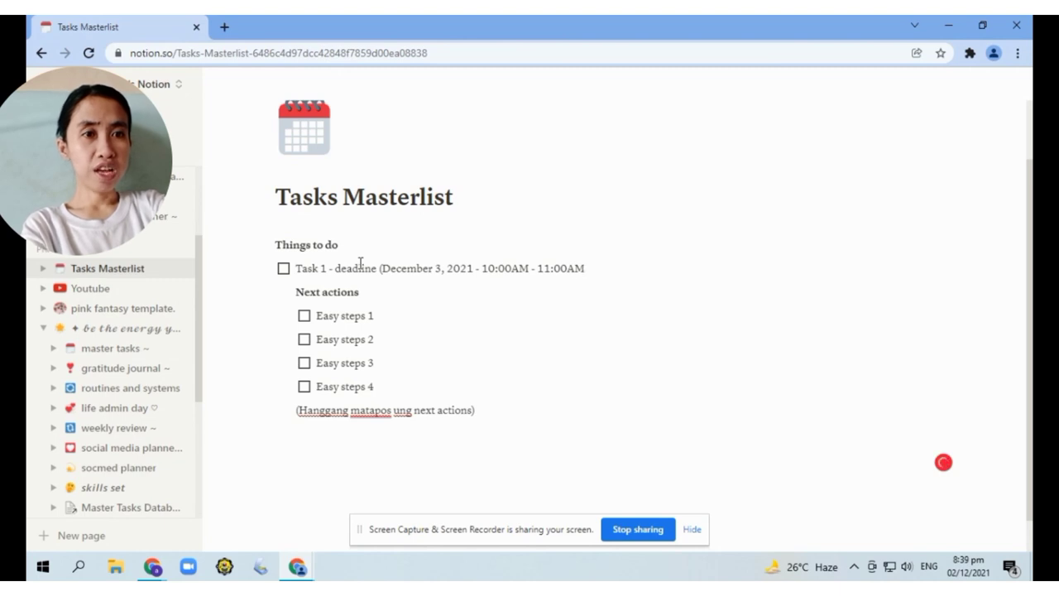
text() 1 ho)
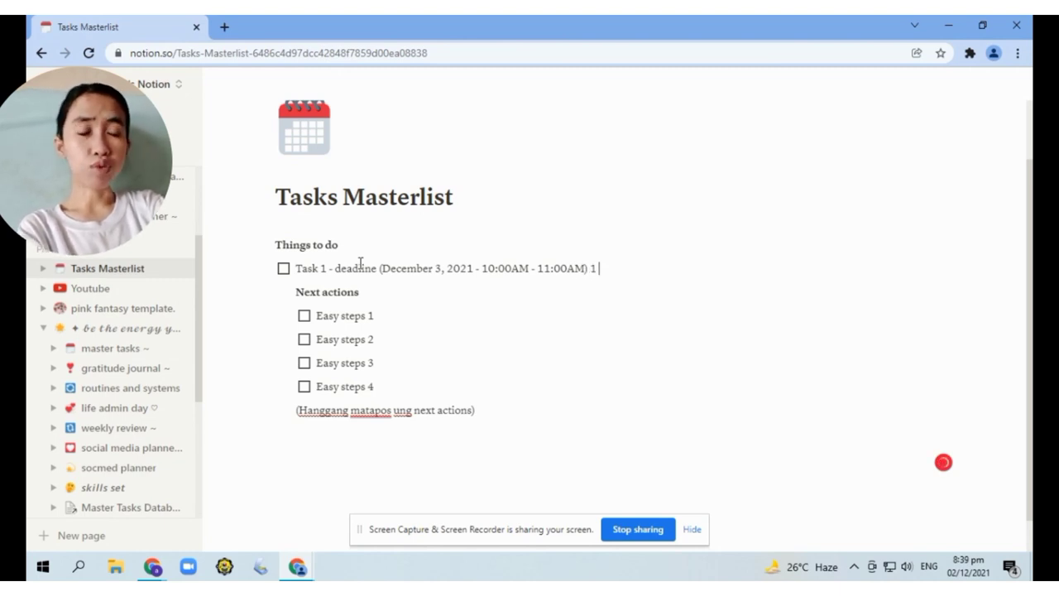
key(BackSpace)
key(BackSpace)
key(BackSpace)
key(BackSpace)
key(BackSpace)
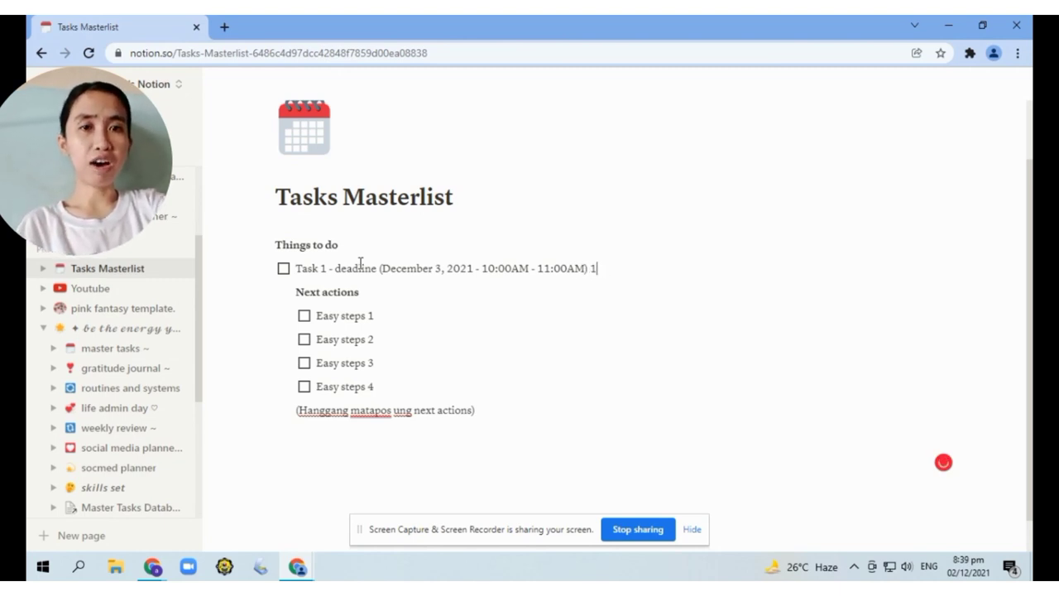